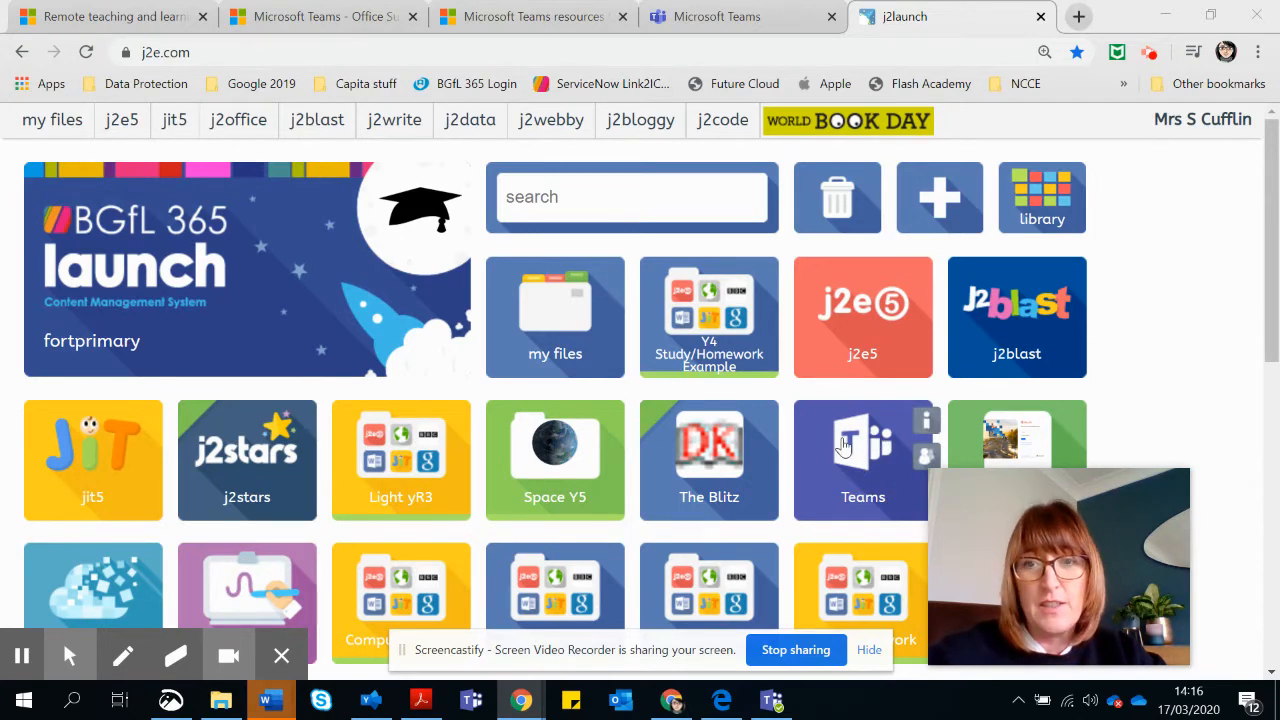
Step: Open Microsoft Teams from the BGfL 365 launch page
{"action": "scroll", "coordinate": [845, 447], "scroll_direction": "down", "scroll_amount": 4}
{"action": "scroll", "coordinate": [855, 449], "scroll_direction": "up", "scroll_amount": 4}
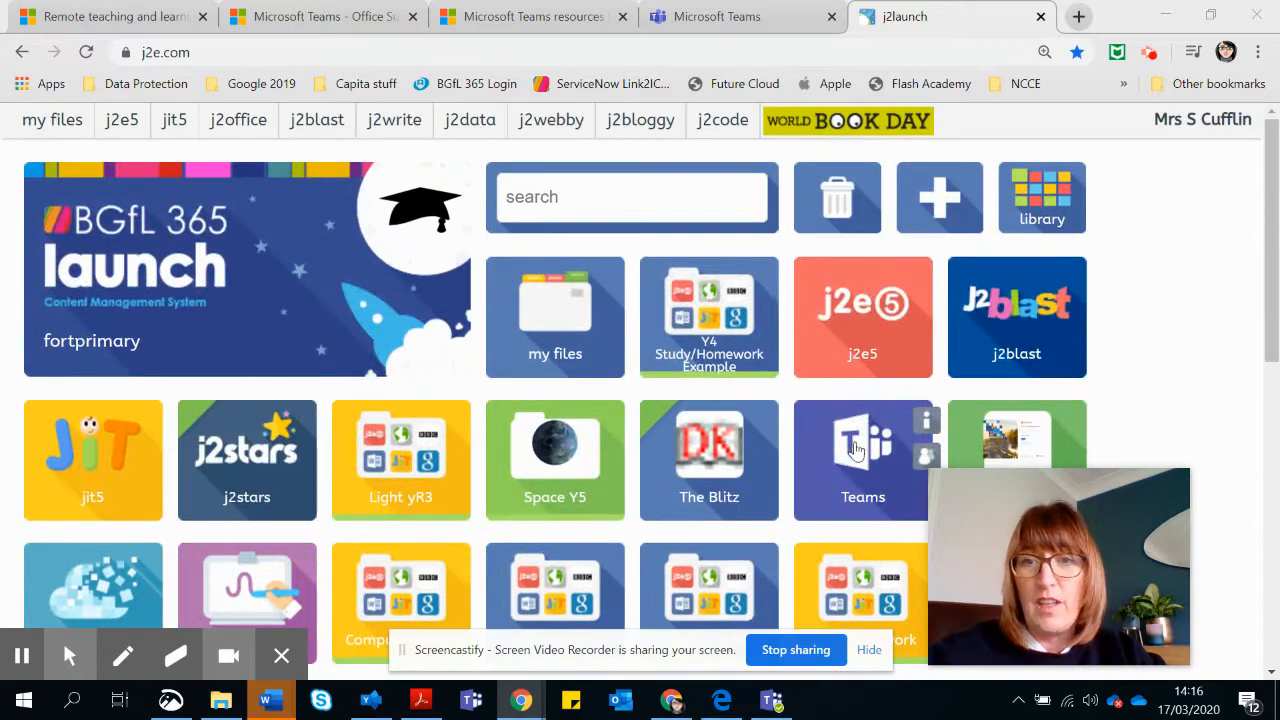
{"action": "left_click", "coordinate": [855, 449]}
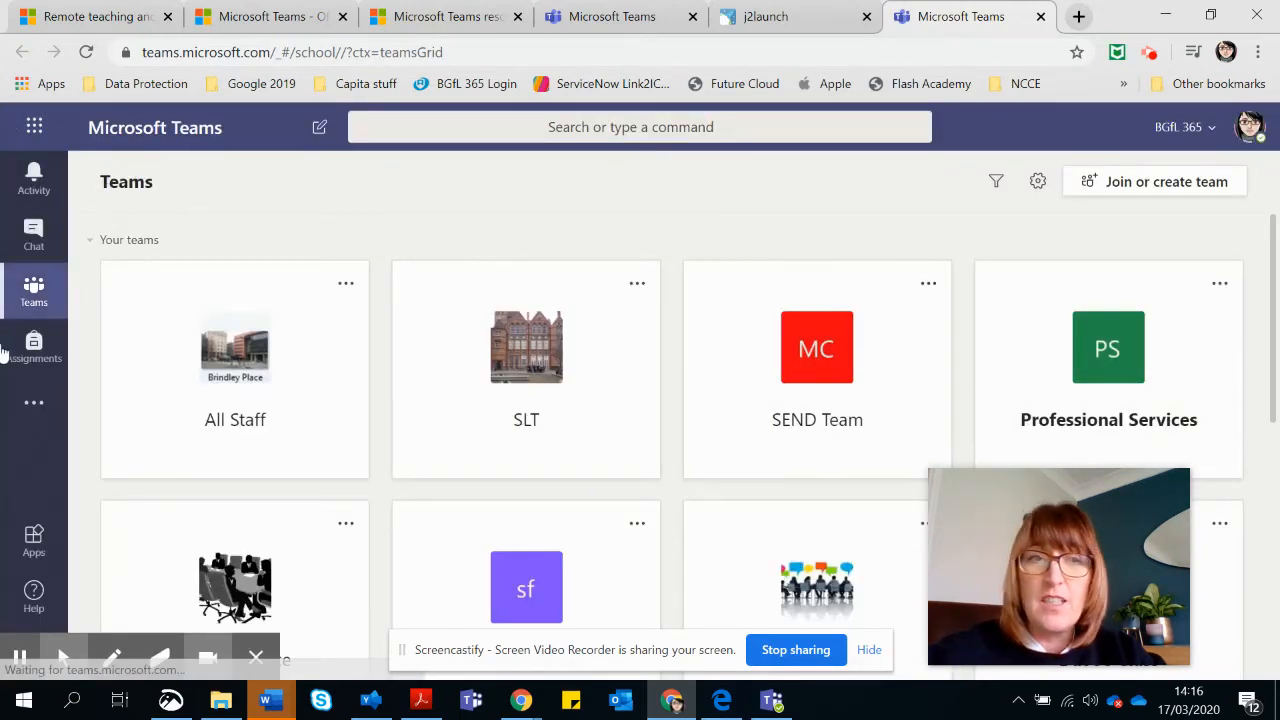
Step: Create a team of type Class named Fort Primary Class 7, leaving the description empty
{"action": "scroll", "coordinate": [900, 365], "scroll_direction": "down", "scroll_amount": 3}
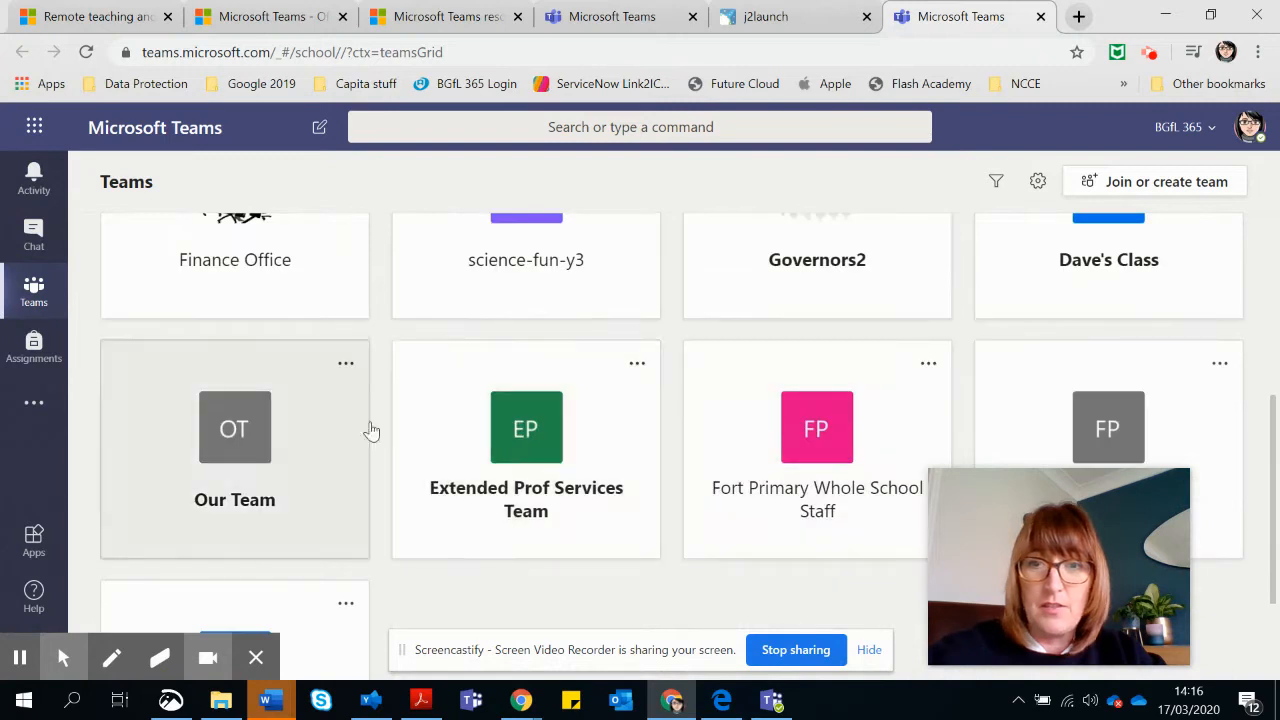
{"action": "scroll", "coordinate": [774, 357], "scroll_direction": "down", "scroll_amount": 2}
{"action": "scroll", "coordinate": [797, 357], "scroll_direction": "up", "scroll_amount": 2}
{"action": "scroll", "coordinate": [823, 351], "scroll_direction": "down", "scroll_amount": 2}
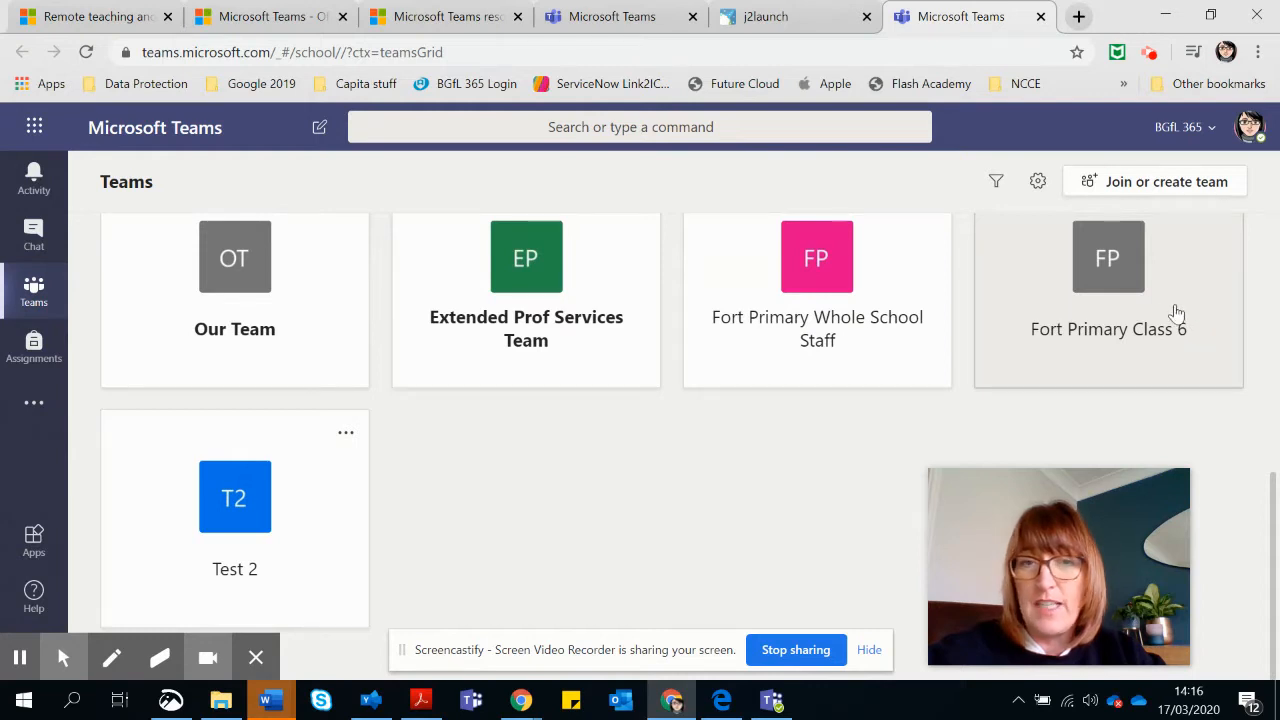
{"action": "scroll", "coordinate": [1150, 314], "scroll_direction": "up", "scroll_amount": 2}
{"action": "left_click", "coordinate": [1148, 181]}
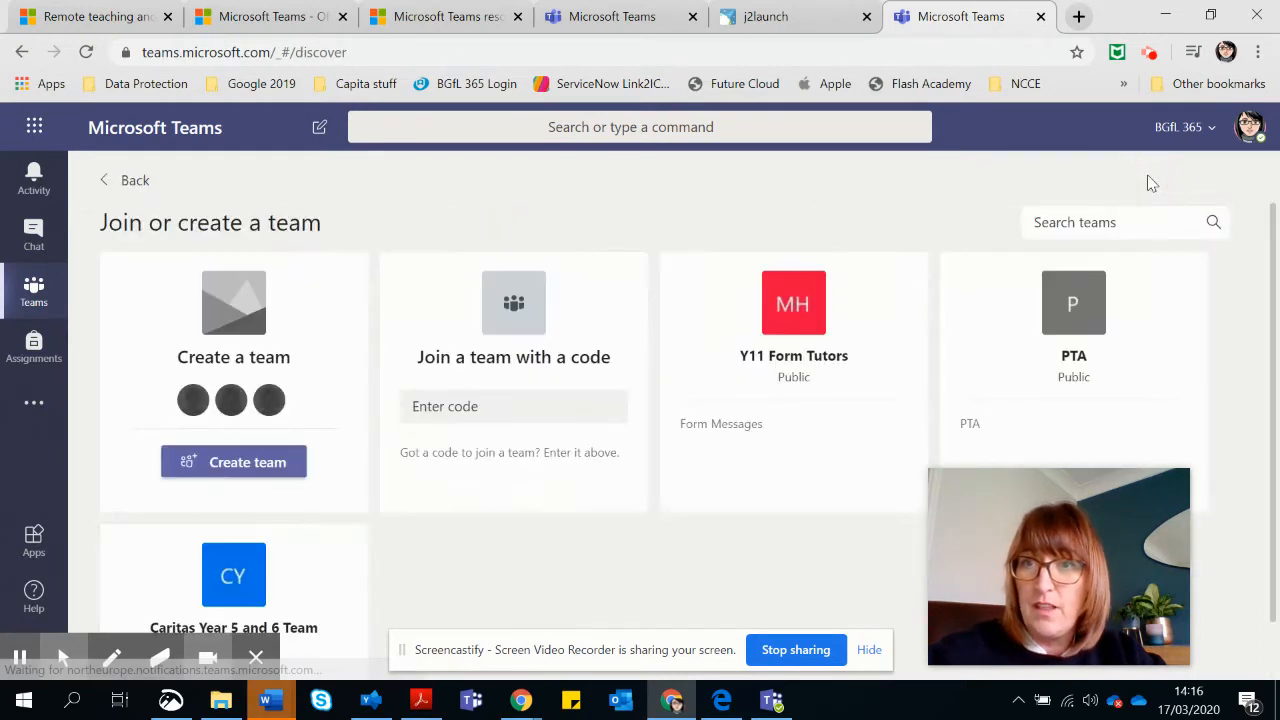
{"action": "left_click", "coordinate": [240, 459]}
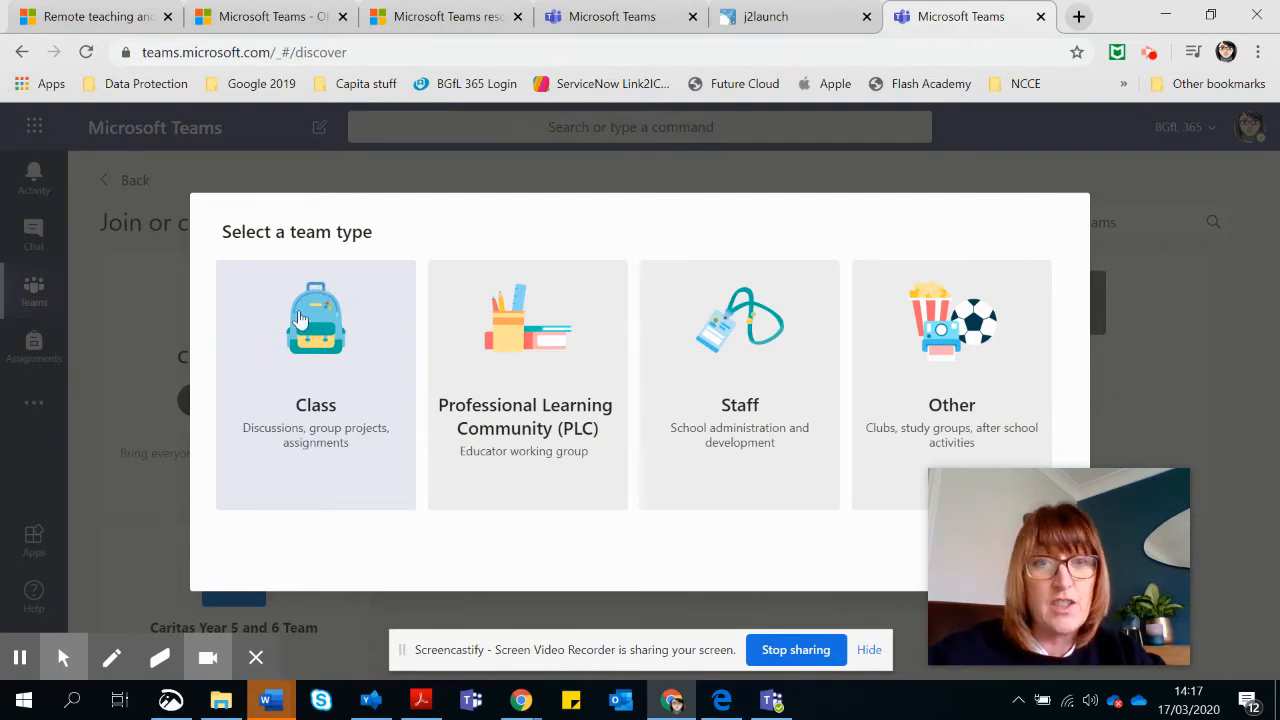
{"action": "left_click", "coordinate": [323, 374]}
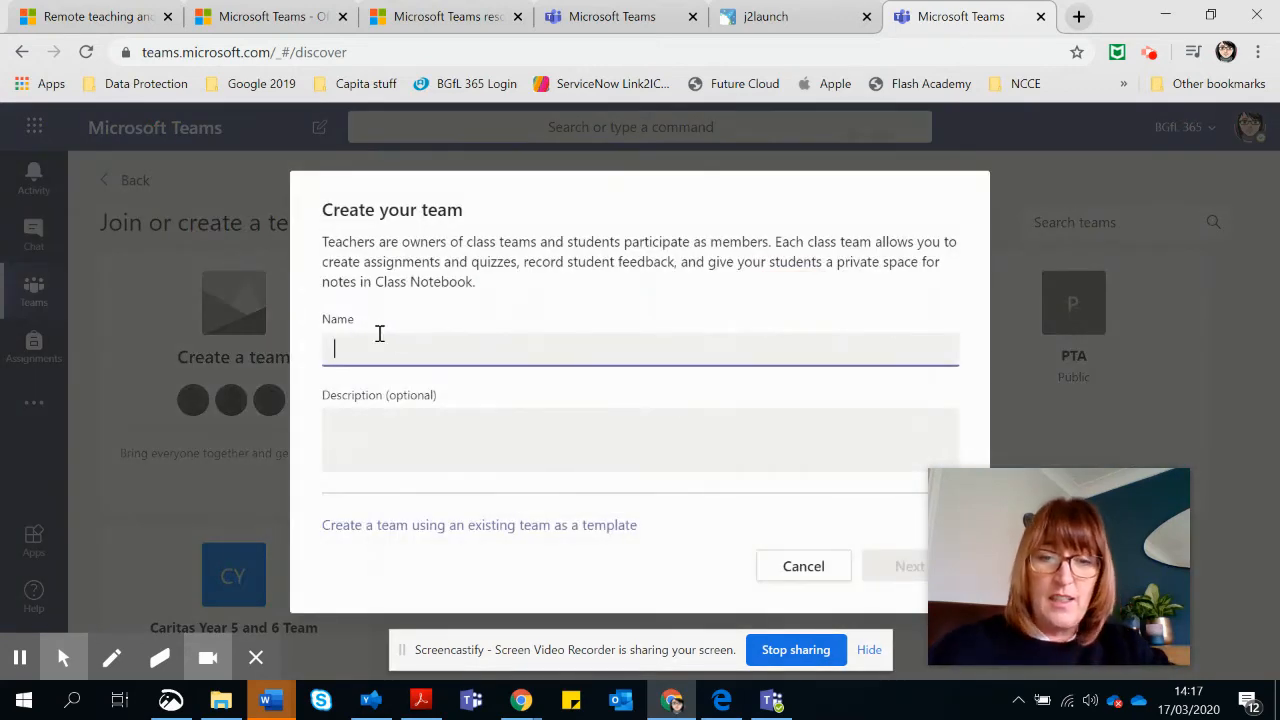
{"action": "type", "text": "Fort Primary Class 7"}
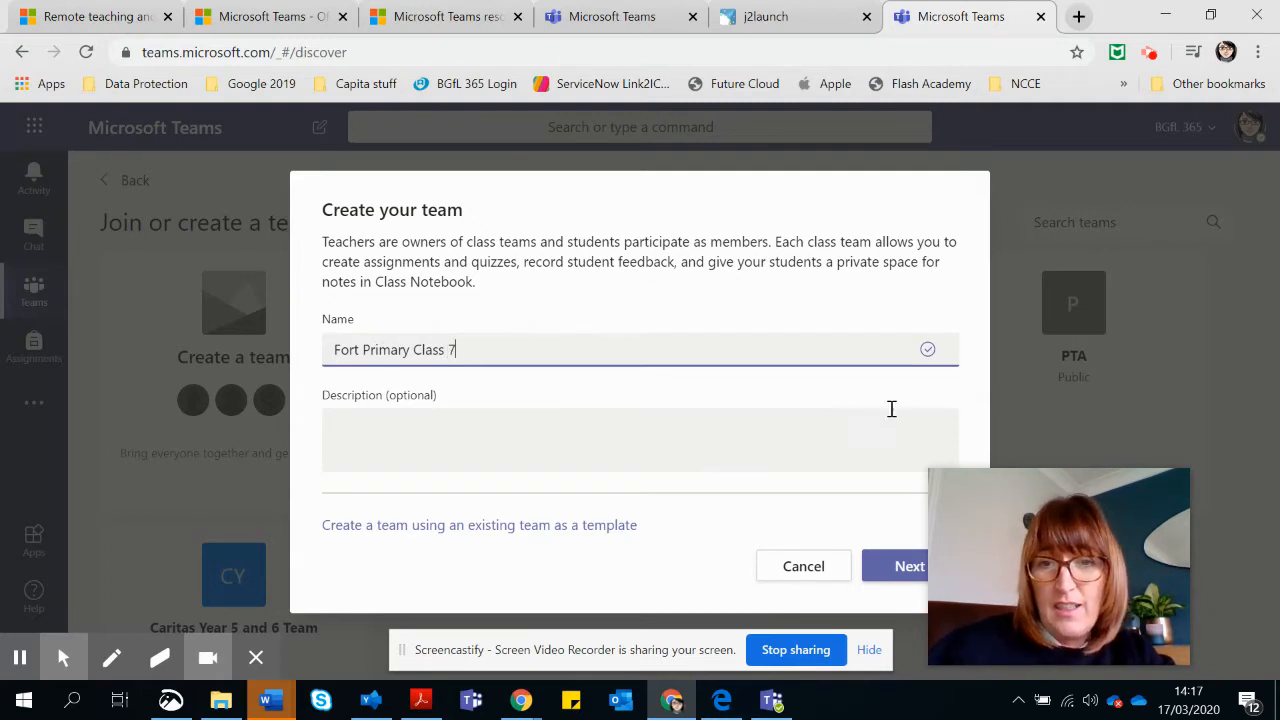
{"action": "left_click", "coordinate": [900, 575]}
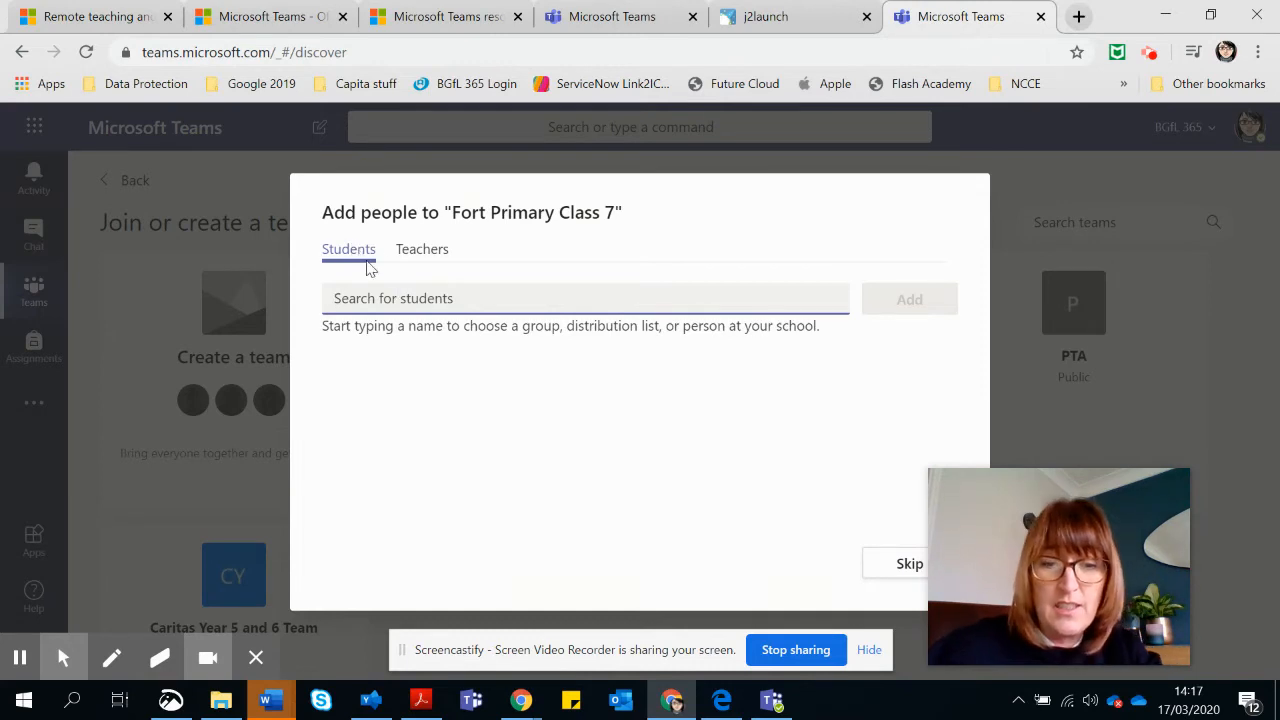
Step: Search the students for "08" and add the first listed student to the team, retrying the addition as needed
{"action": "type", "text": "08"}
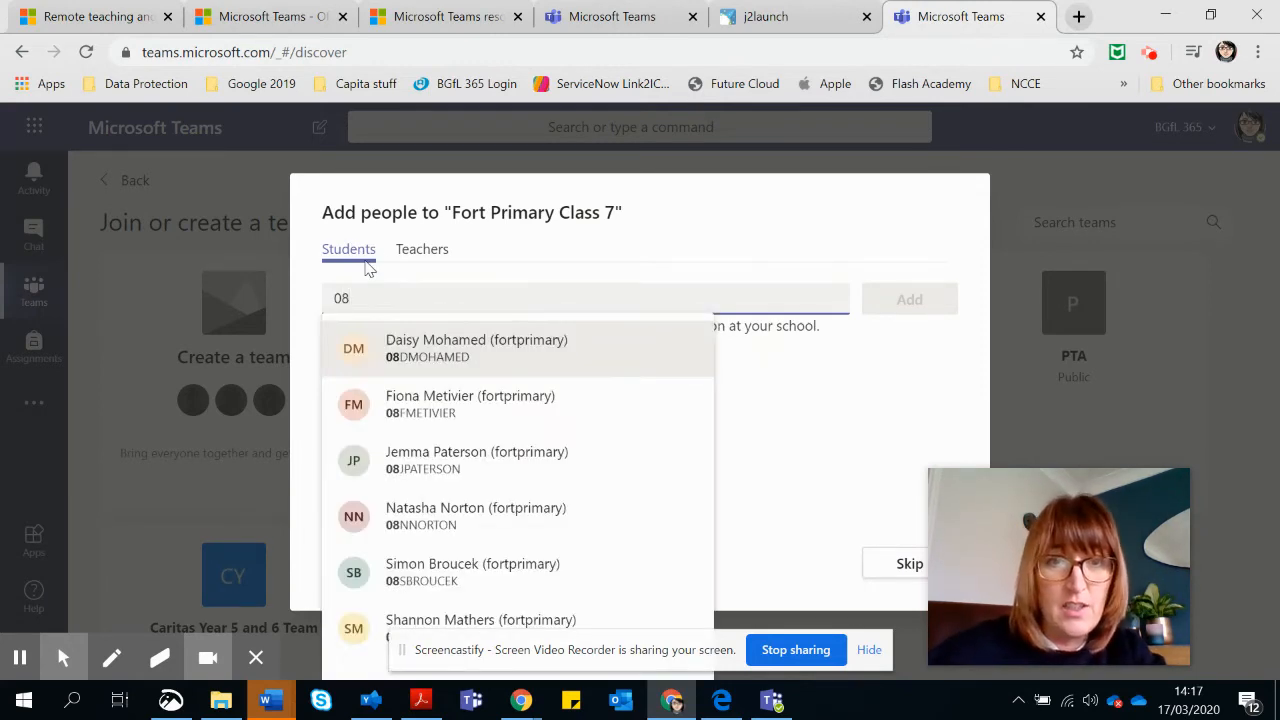
{"action": "left_click", "coordinate": [438, 357]}
{"action": "left_click", "coordinate": [903, 298]}
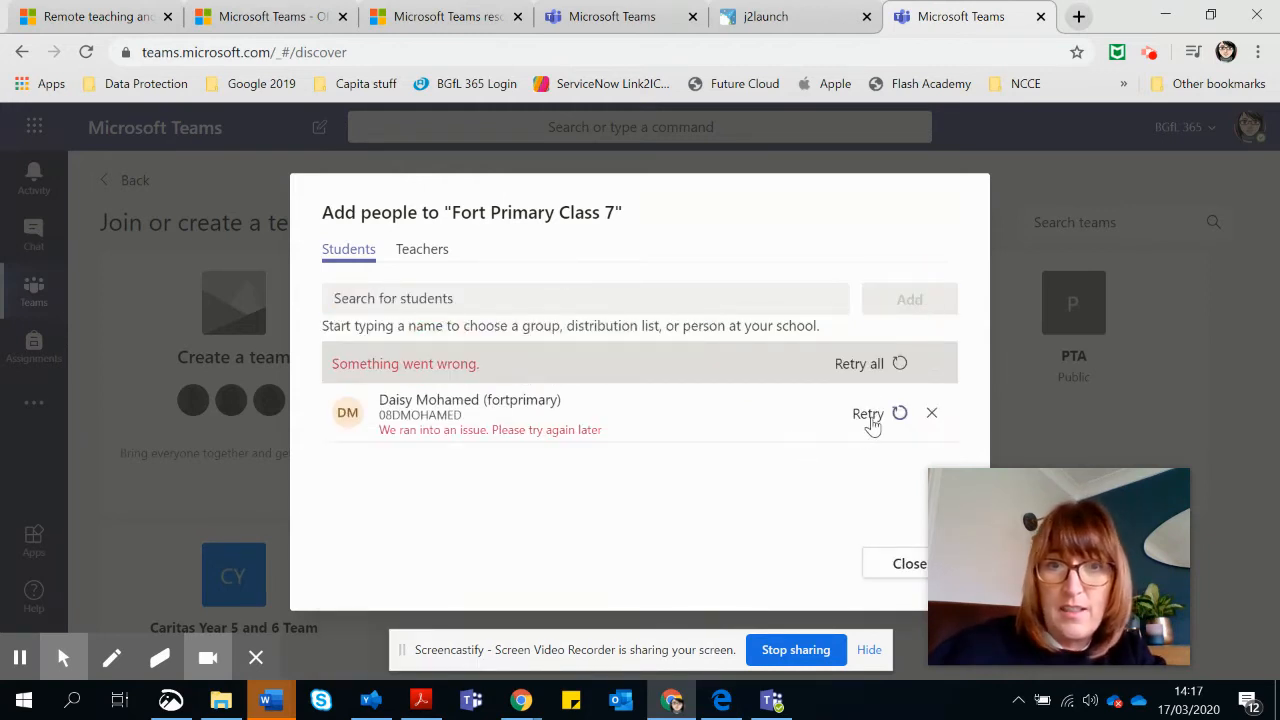
{"action": "left_click", "coordinate": [870, 418]}
{"action": "left_click", "coordinate": [870, 420]}
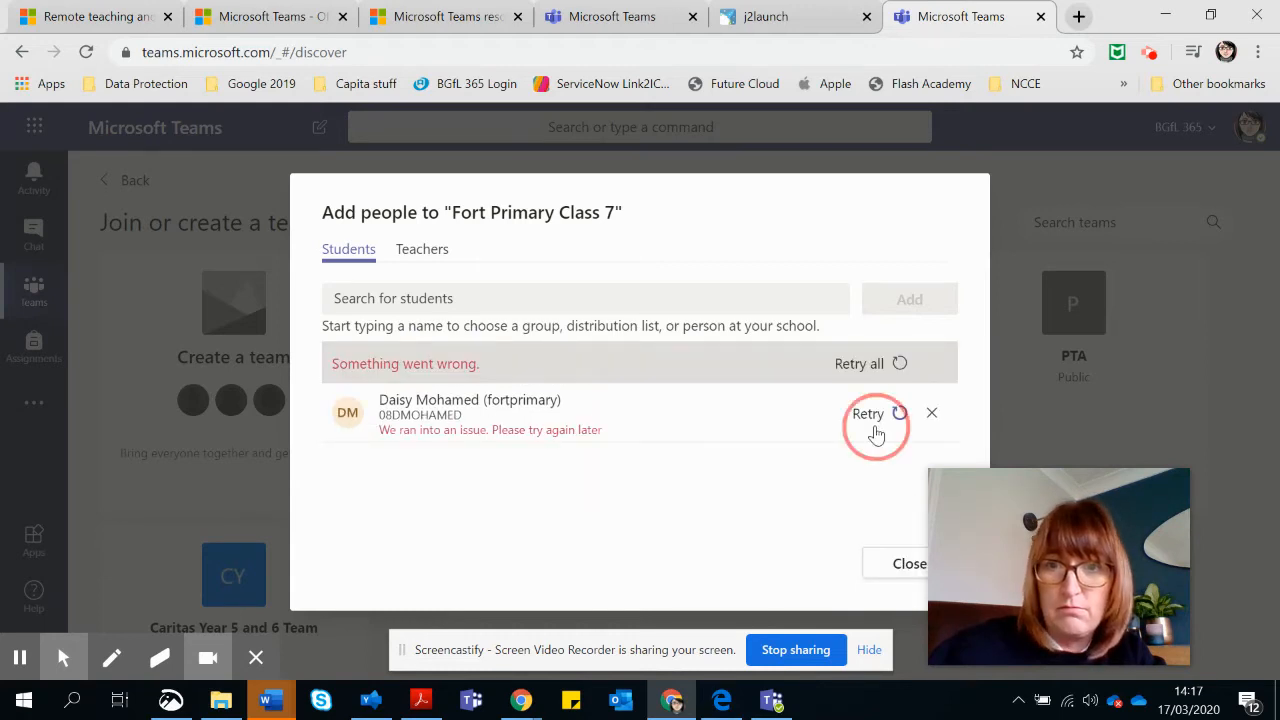
{"action": "left_click", "coordinate": [880, 424]}
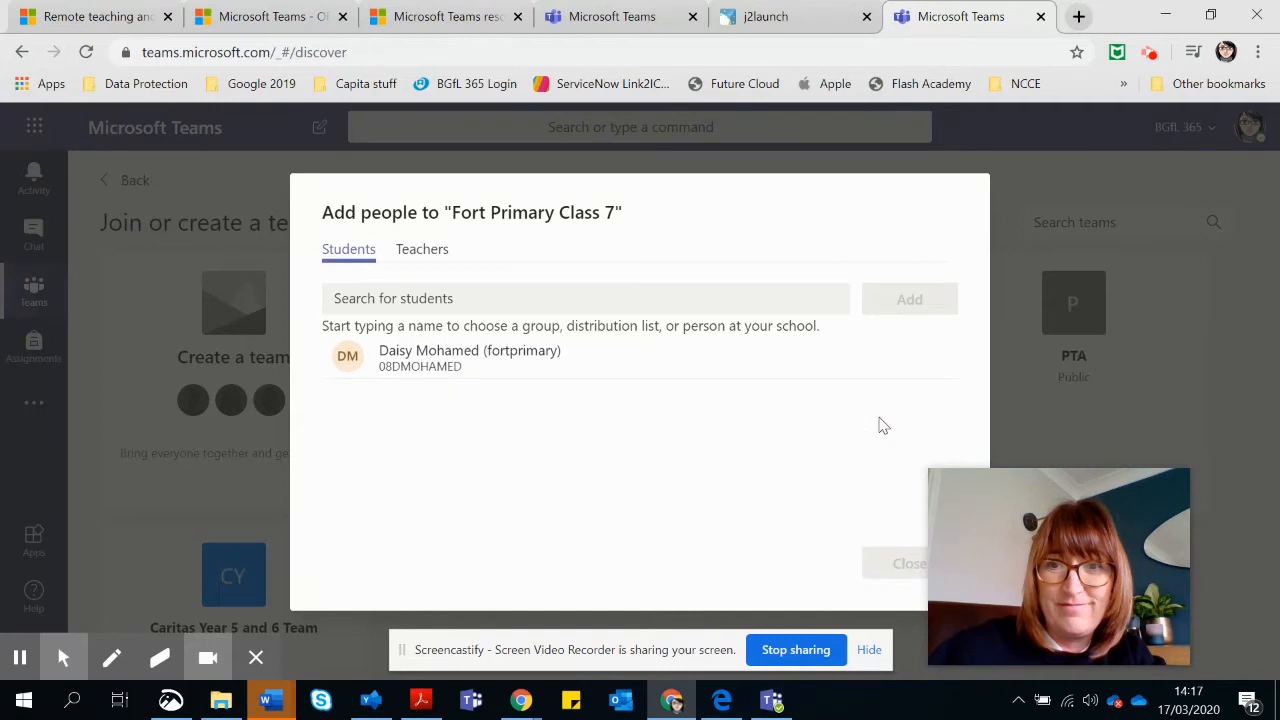
{"action": "left_click", "coordinate": [880, 424]}
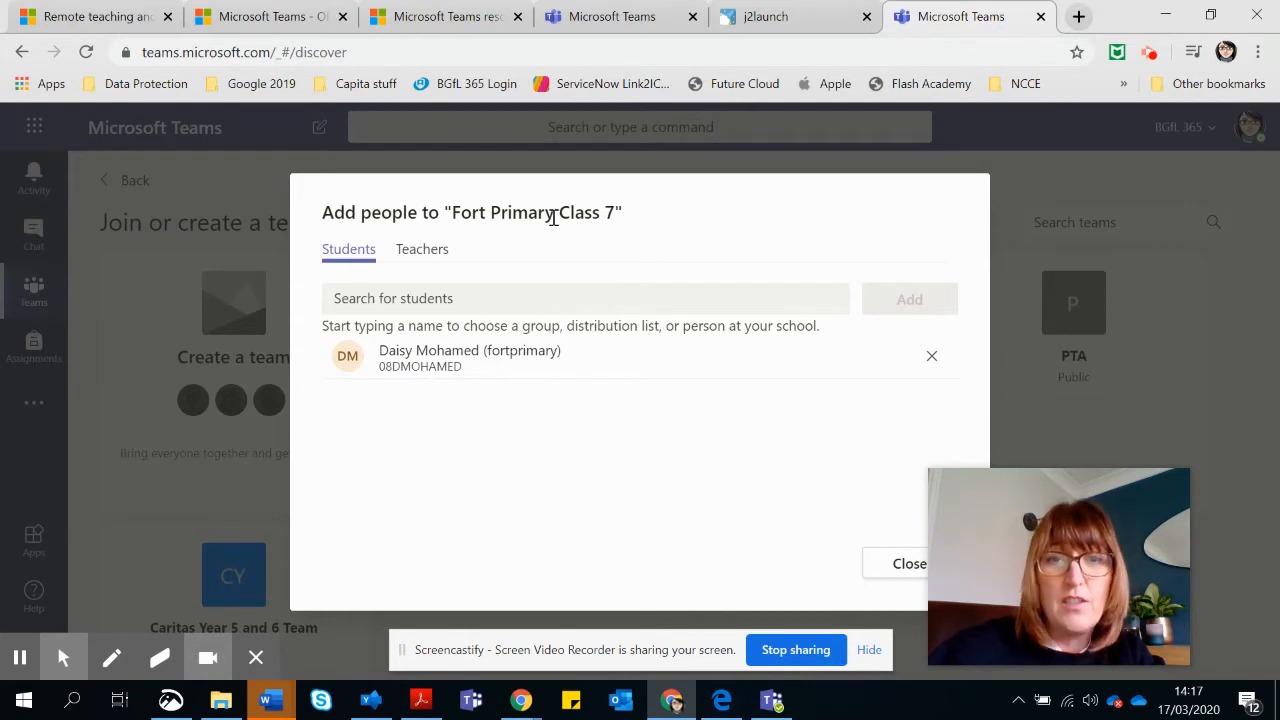
Step: Add the teacher found with the search "v" to the team, recheck the added students and finish adding people
{"action": "left_click", "coordinate": [420, 255]}
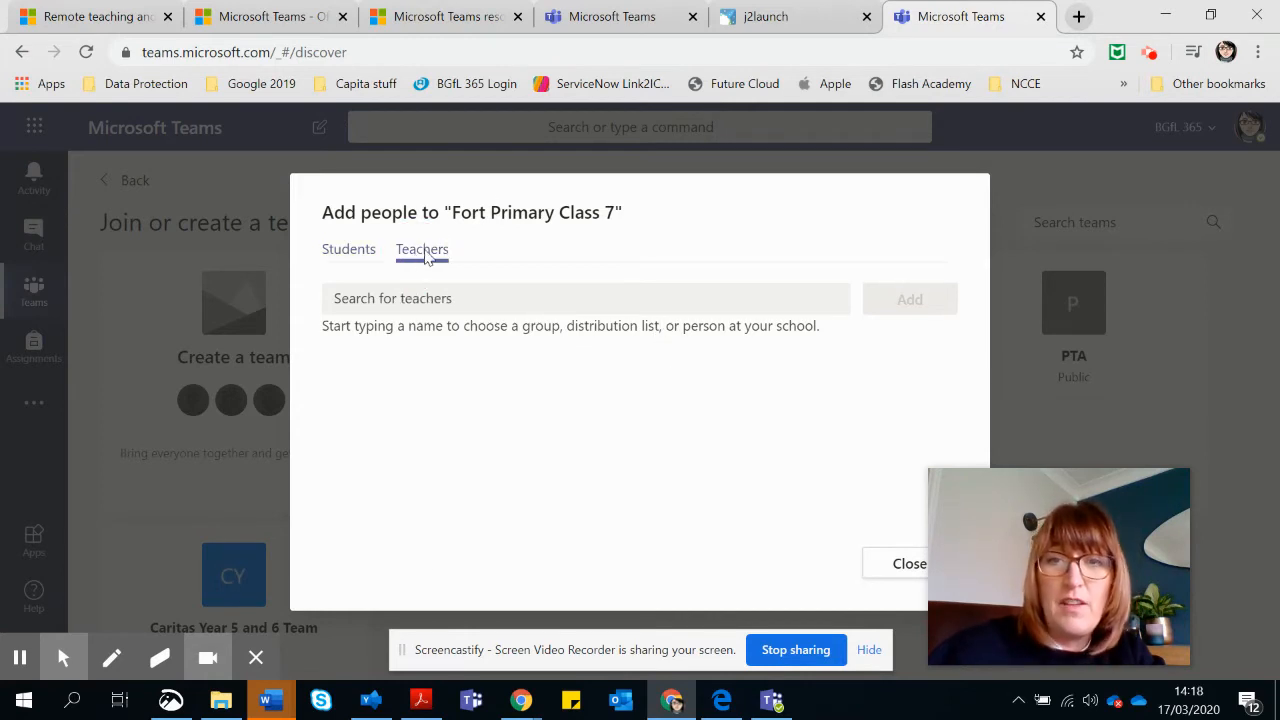
{"action": "left_click", "coordinate": [428, 294]}
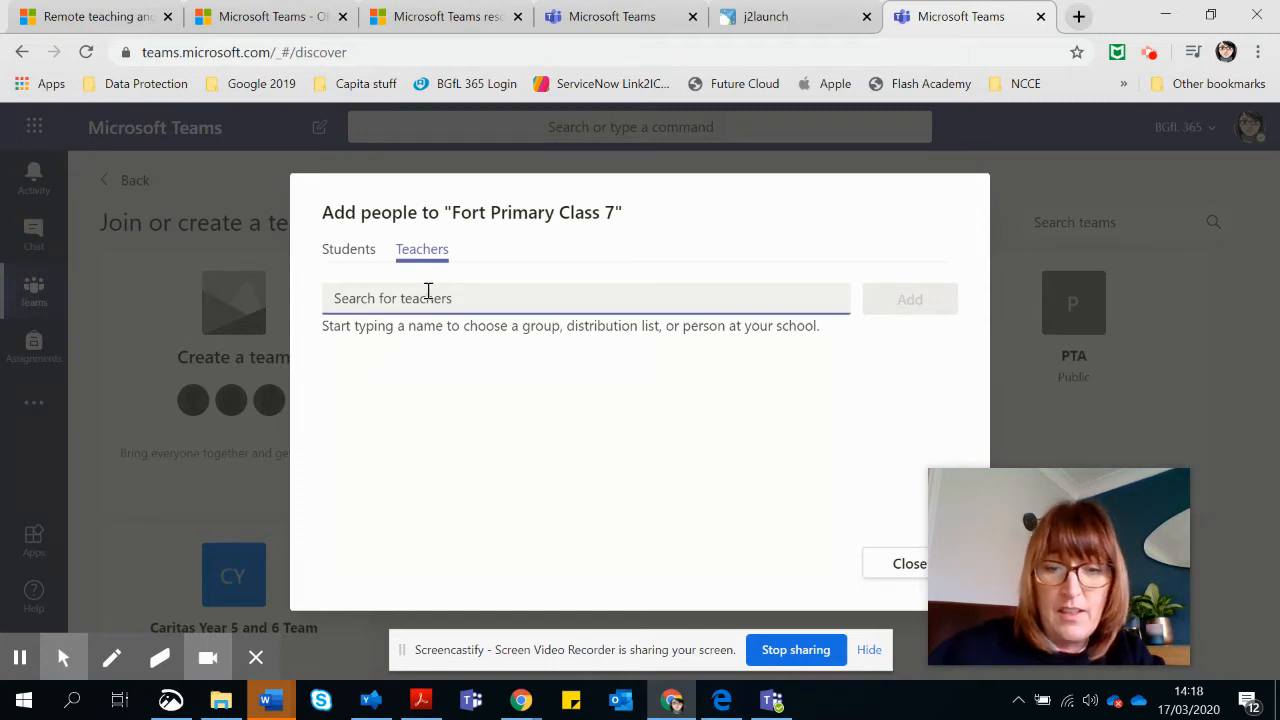
{"action": "type", "text": "v"}
{"action": "left_click", "coordinate": [441, 348]}
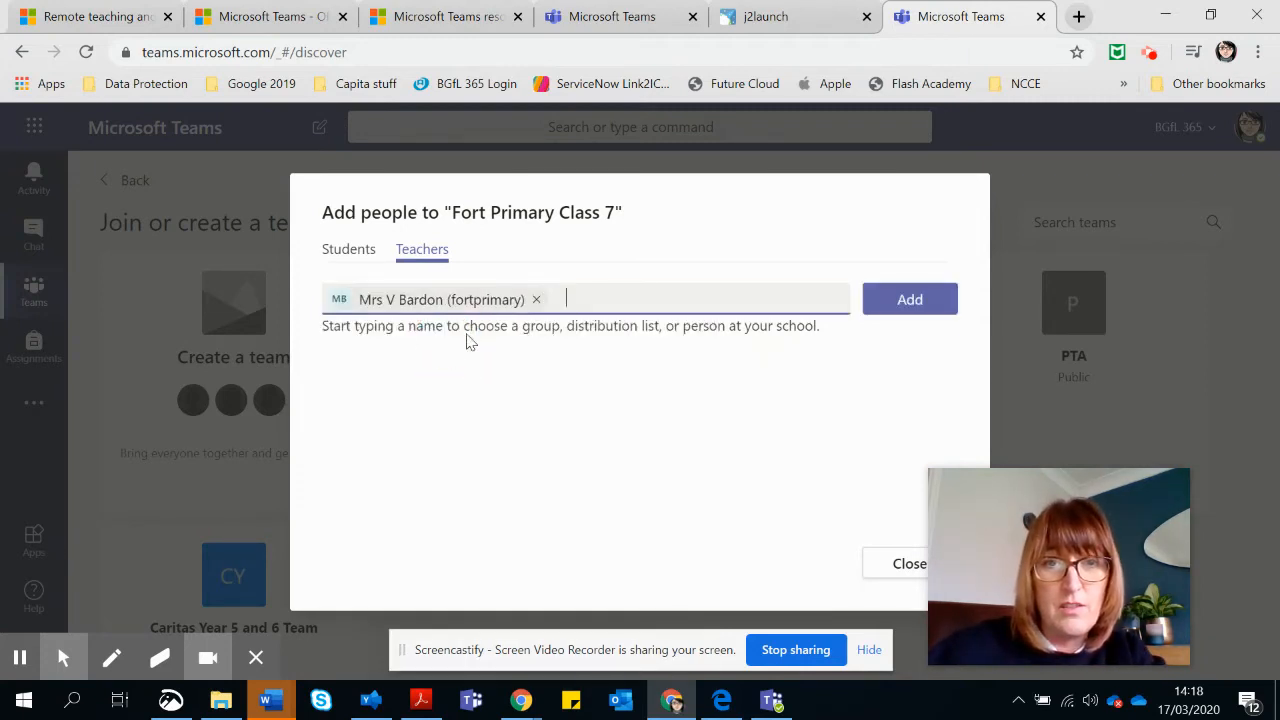
{"action": "left_click", "coordinate": [907, 298]}
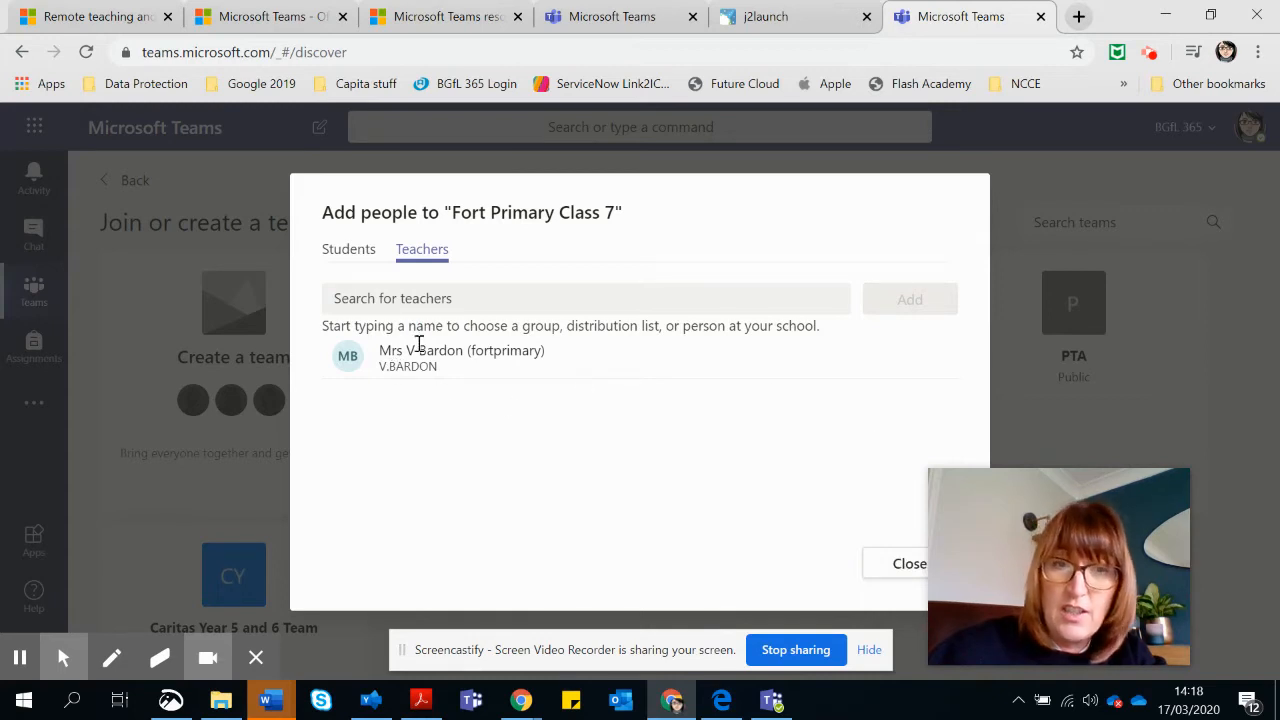
{"action": "left_click", "coordinate": [350, 251]}
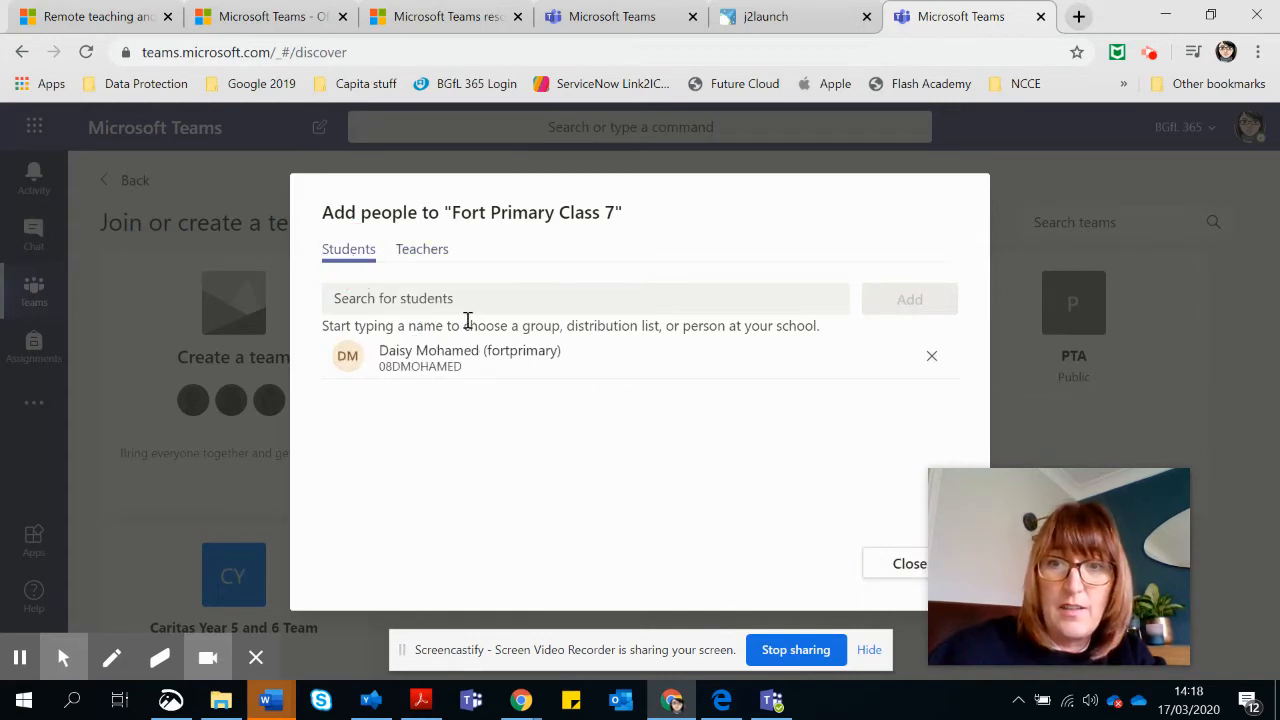
{"action": "left_click_drag", "start_coordinate": [990, 518], "coordinate": [1103, 351]}
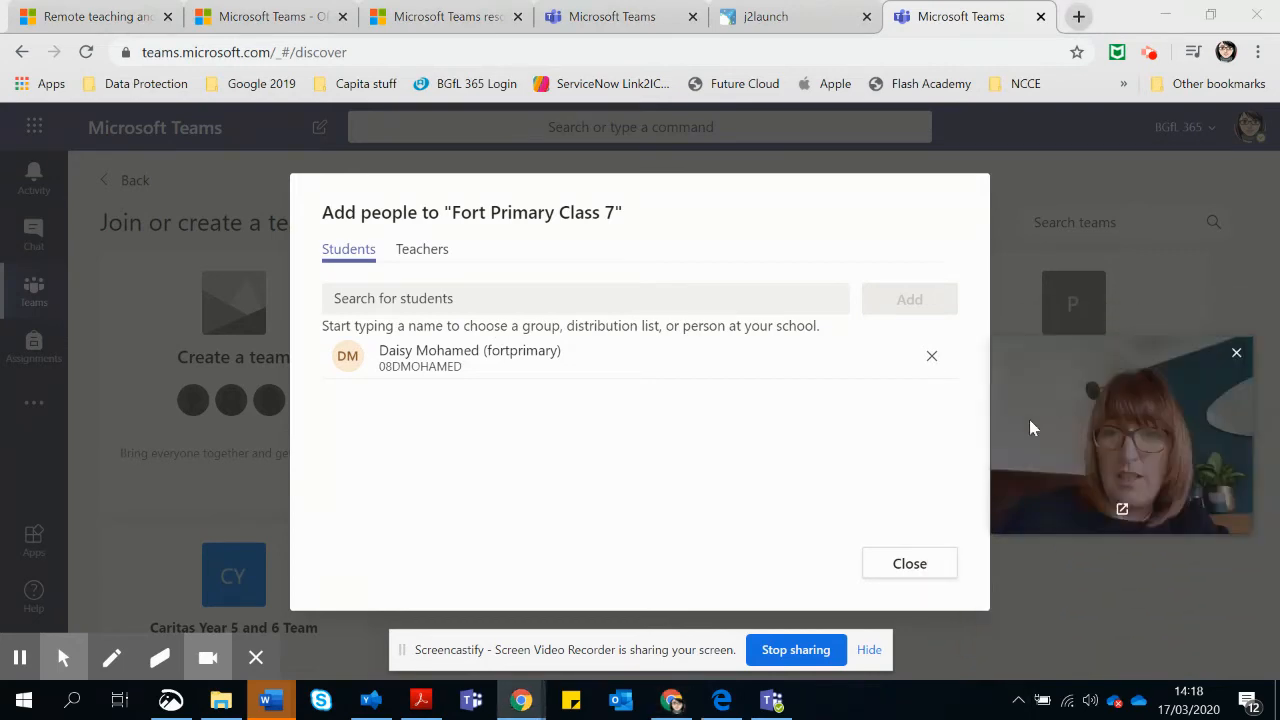
{"action": "left_click", "coordinate": [909, 563]}
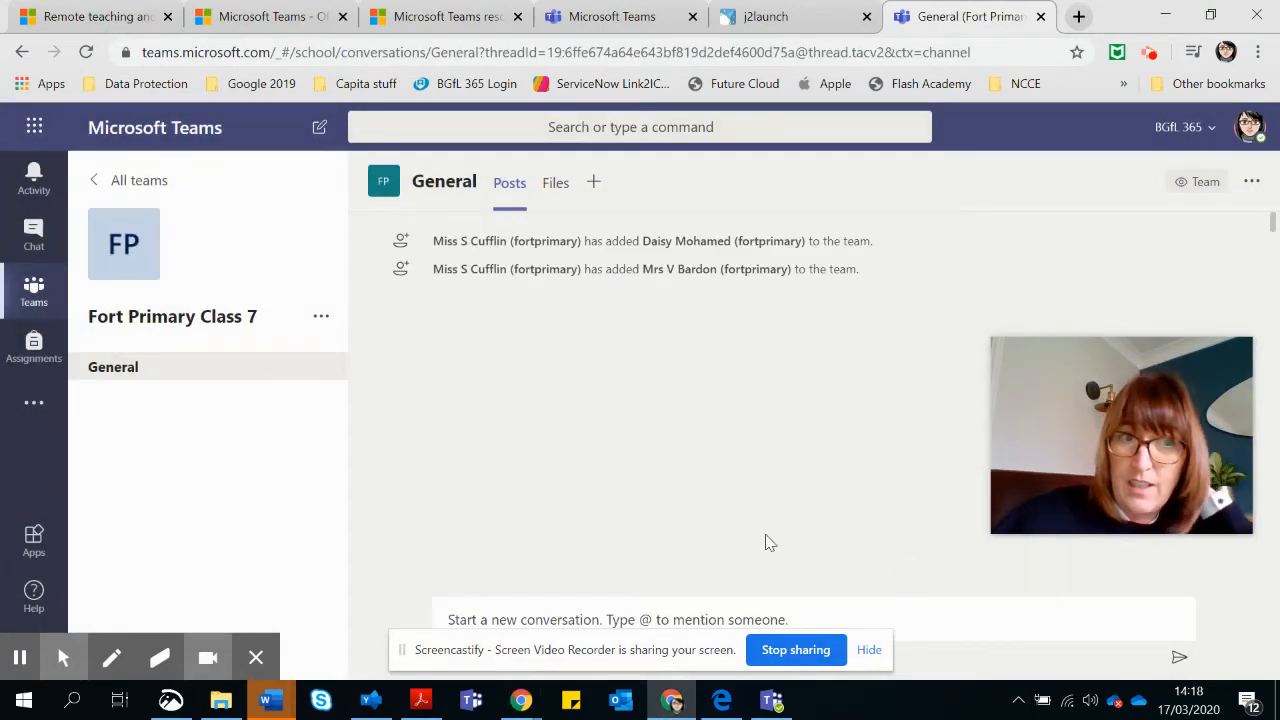
{"action": "left_click_drag", "start_coordinate": [1117, 430], "coordinate": [1068, 562]}
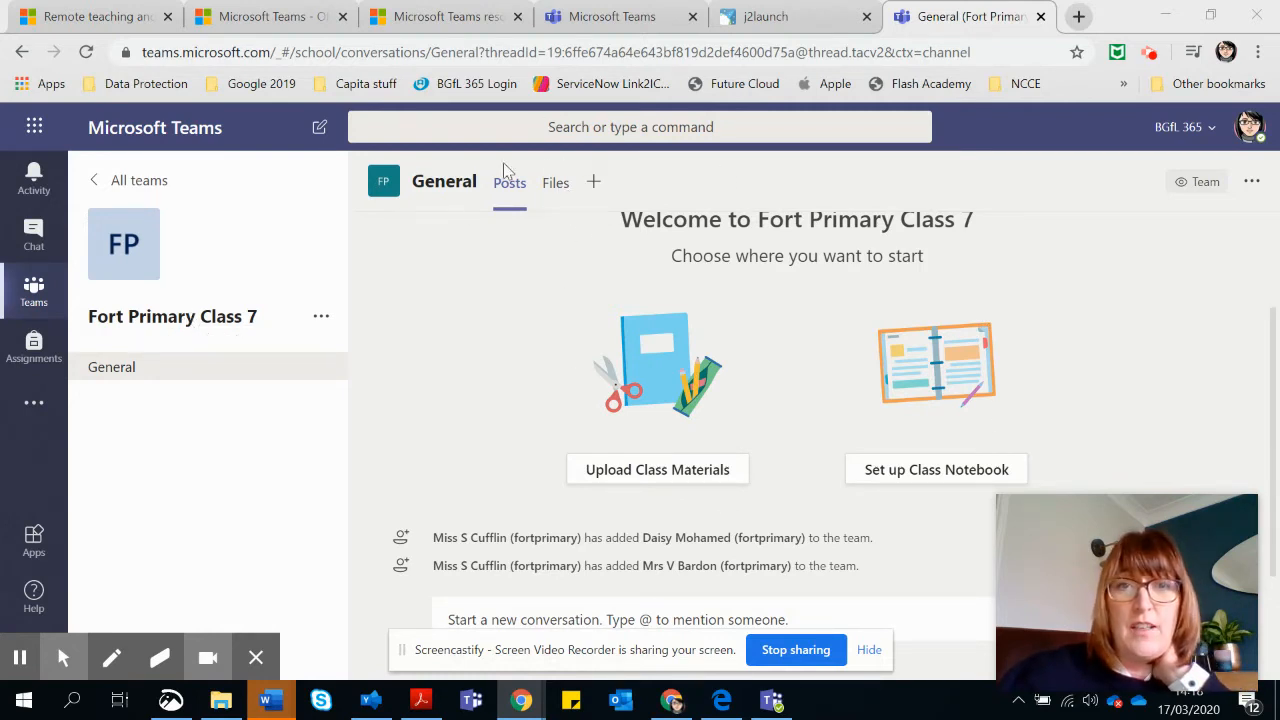
Step: Check the files area of Fort Primary Class 7's General channel and try to open Upload Class Materials from its posts
{"action": "left_click", "coordinate": [555, 183]}
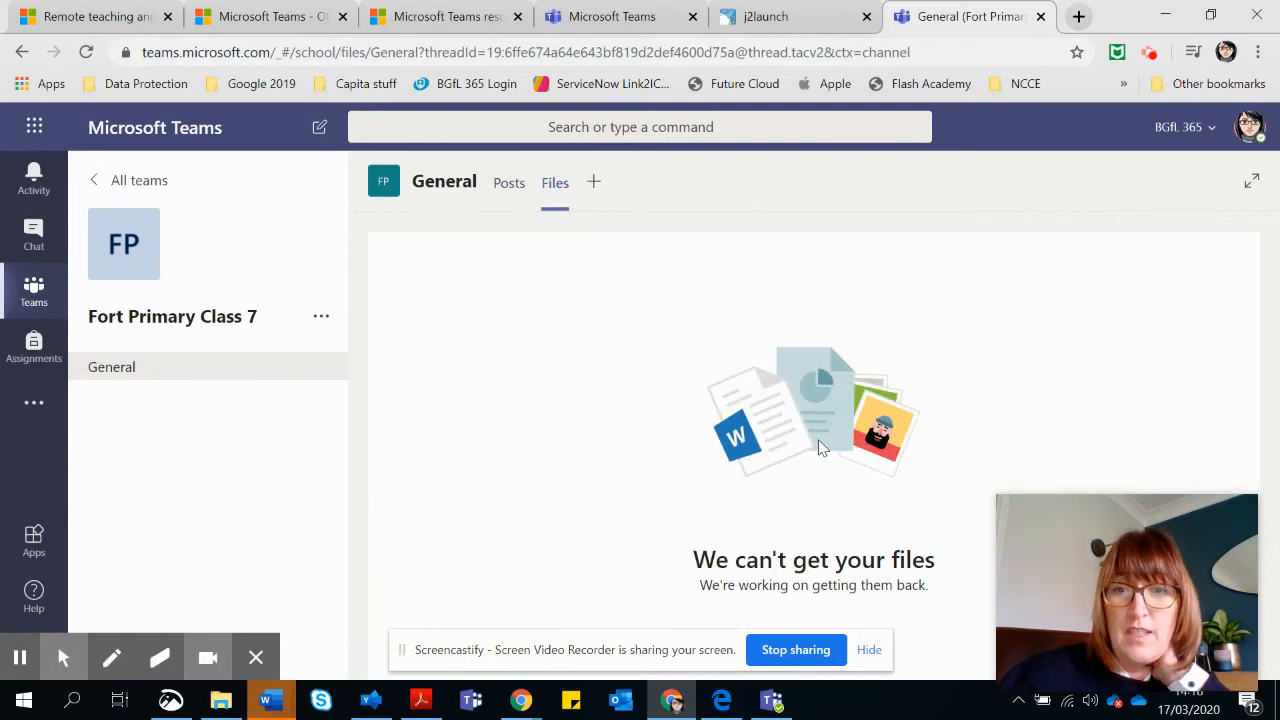
{"action": "left_click", "coordinate": [510, 192]}
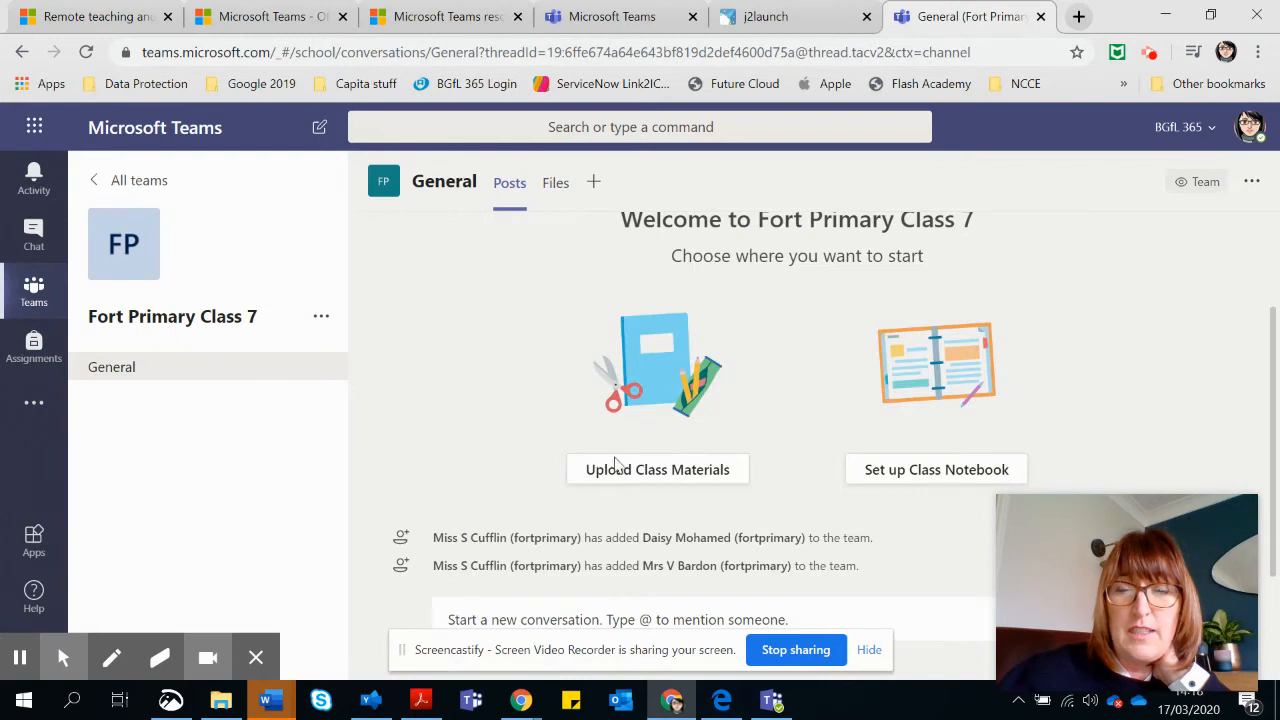
{"action": "left_click", "coordinate": [640, 469]}
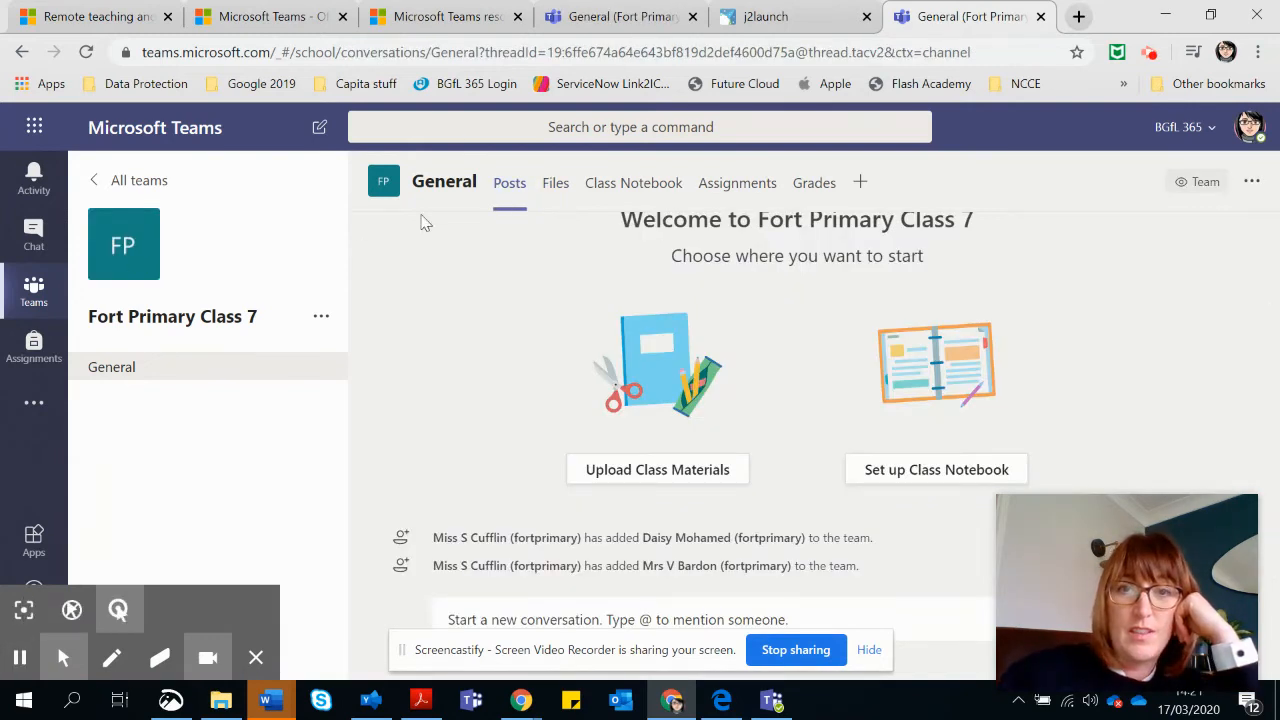
Step: Switch to the already open Fort Primary Class 6 team and look through the posts in its General channel
{"action": "left_click", "coordinate": [607, 23]}
{"action": "scroll", "coordinate": [963, 366], "scroll_direction": "up", "scroll_amount": 8}
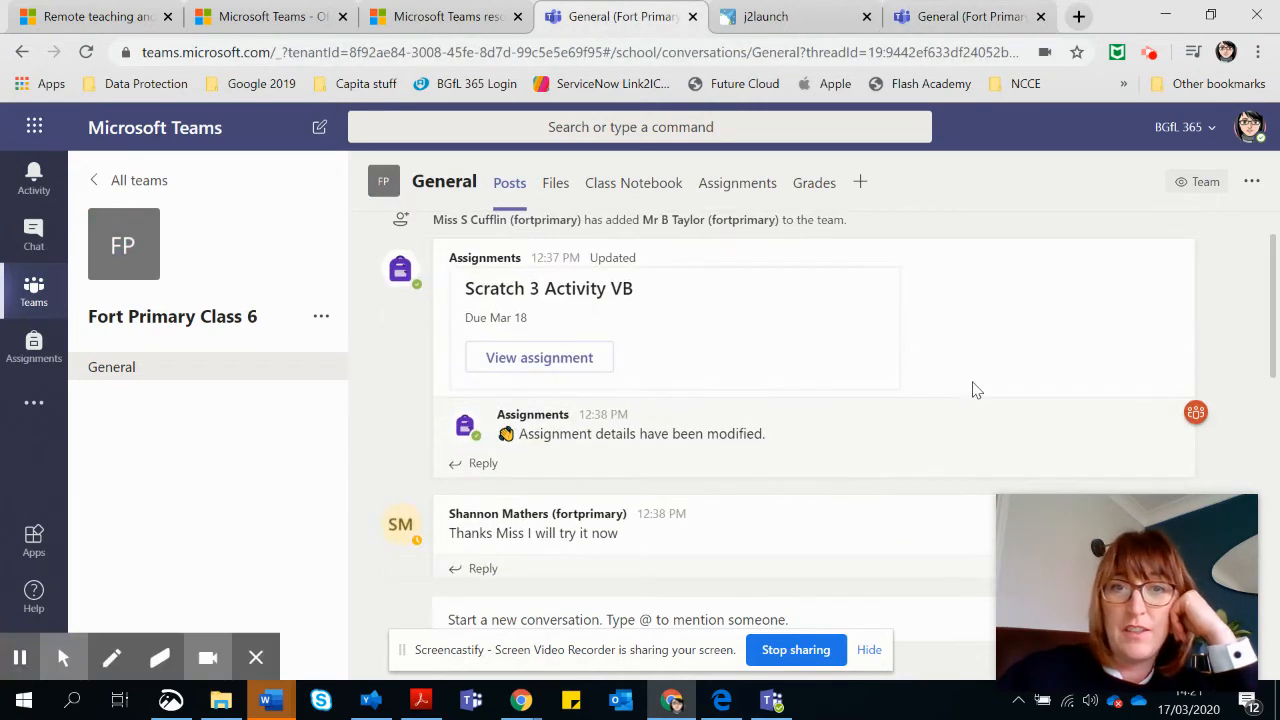
{"action": "scroll", "coordinate": [706, 440], "scroll_direction": "down", "scroll_amount": 2}
{"action": "scroll", "coordinate": [706, 440], "scroll_direction": "up", "scroll_amount": 5}
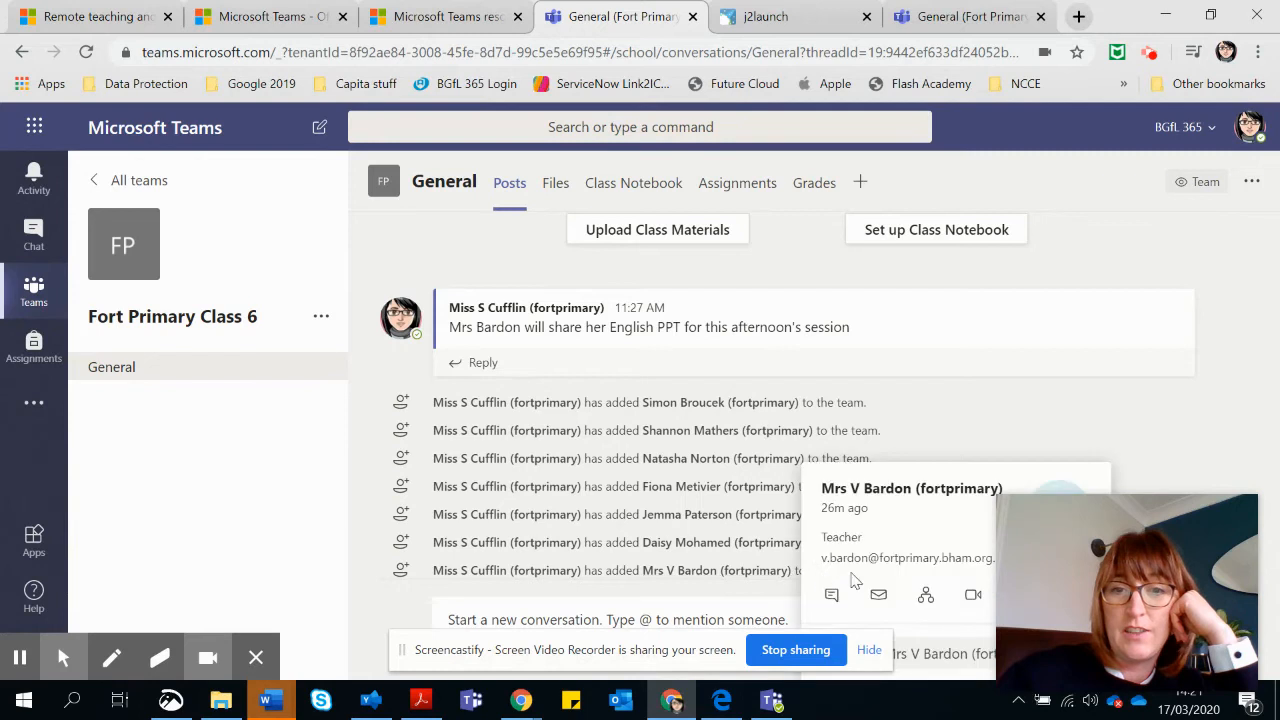
Step: Open the Class Materials folder in Fort Primary Class 6's files and look through the lesson documents and presentations
{"action": "left_click", "coordinate": [553, 186]}
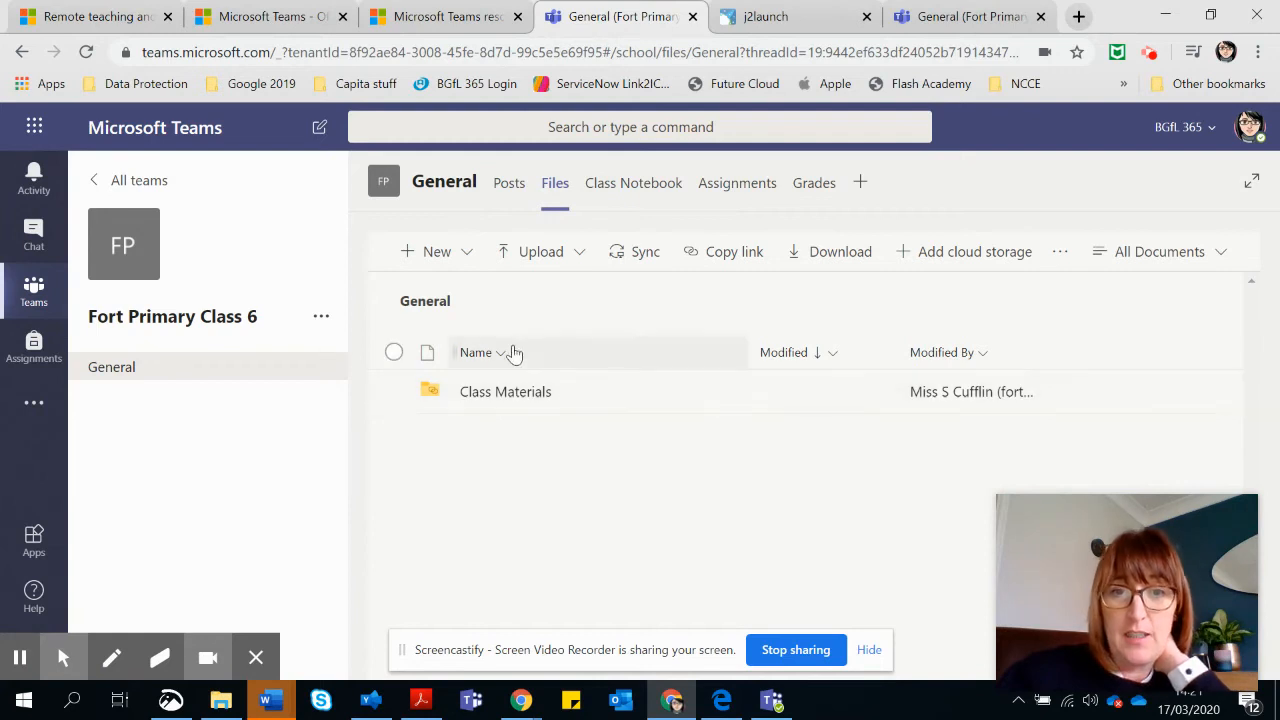
{"action": "left_click", "coordinate": [494, 394]}
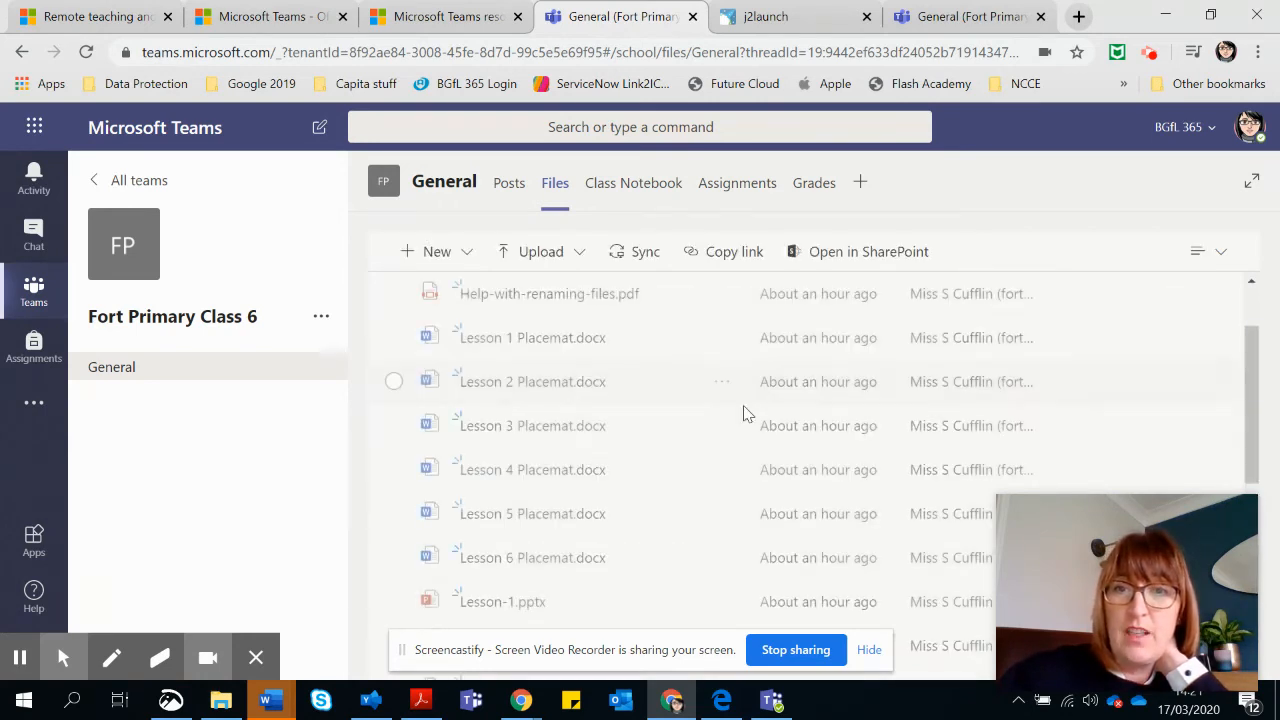
{"action": "scroll", "coordinate": [556, 560], "scroll_direction": "down", "scroll_amount": 1}
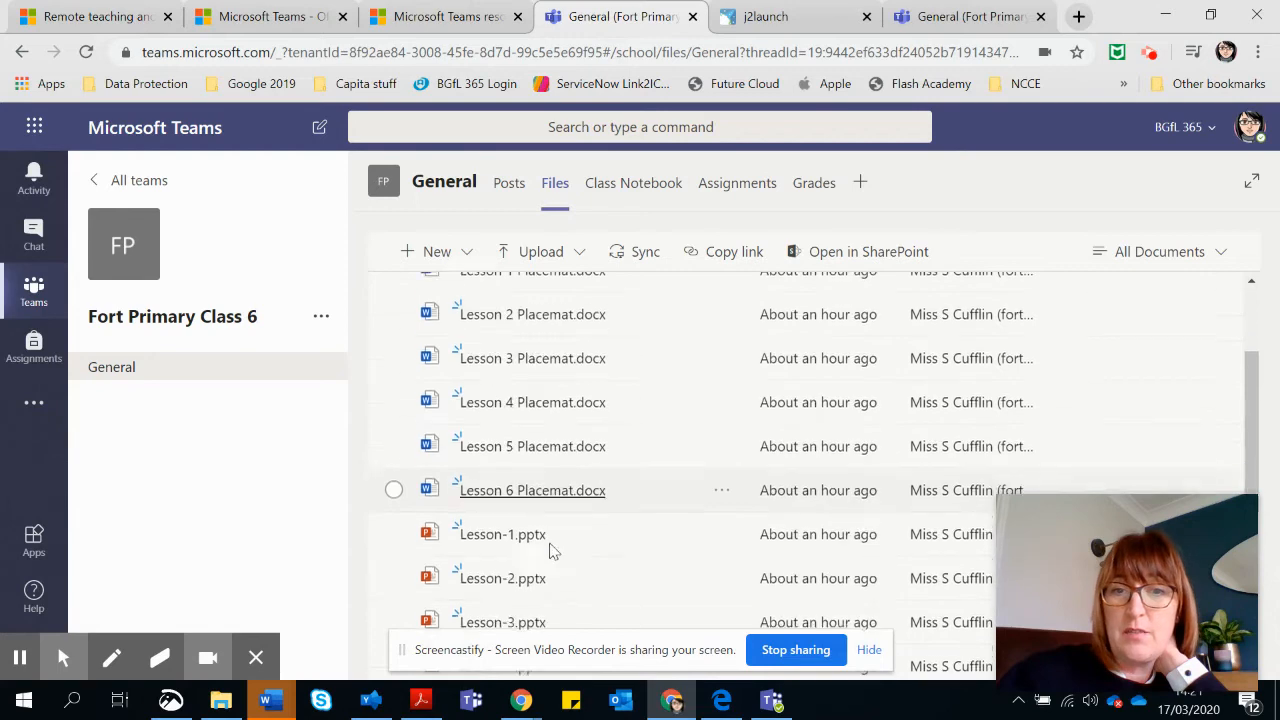
{"action": "scroll", "coordinate": [556, 563], "scroll_direction": "down", "scroll_amount": 5}
{"action": "scroll", "coordinate": [538, 512], "scroll_direction": "up", "scroll_amount": 4}
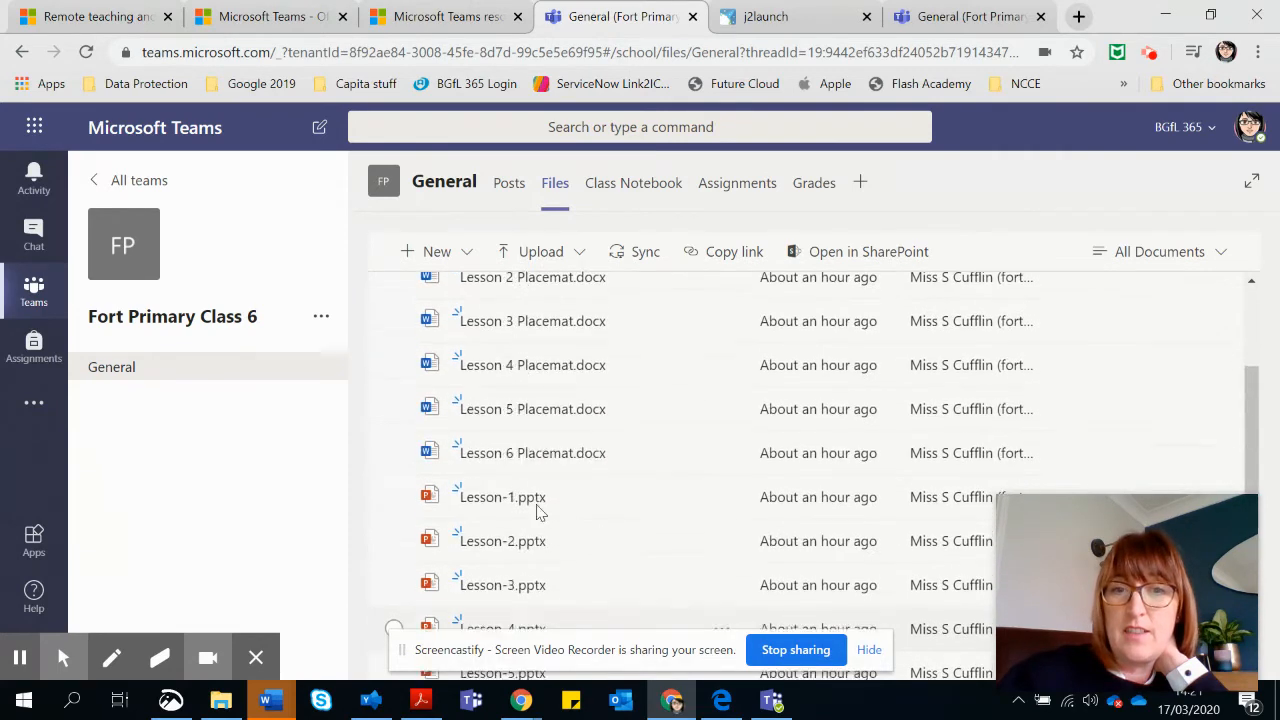
{"action": "scroll", "coordinate": [538, 512], "scroll_direction": "up", "scroll_amount": 3}
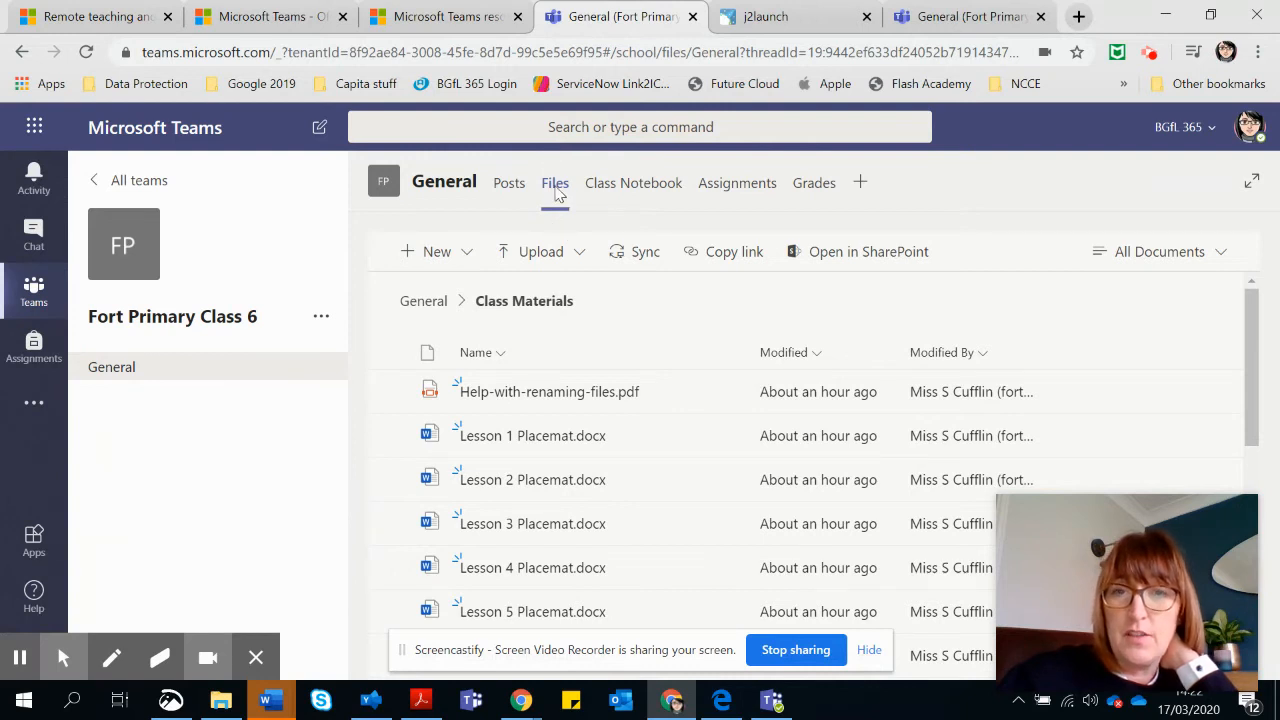
Step: Create a new assignment in Fort Primary Class 6 with the title "Test assignment"
{"action": "left_click", "coordinate": [742, 190]}
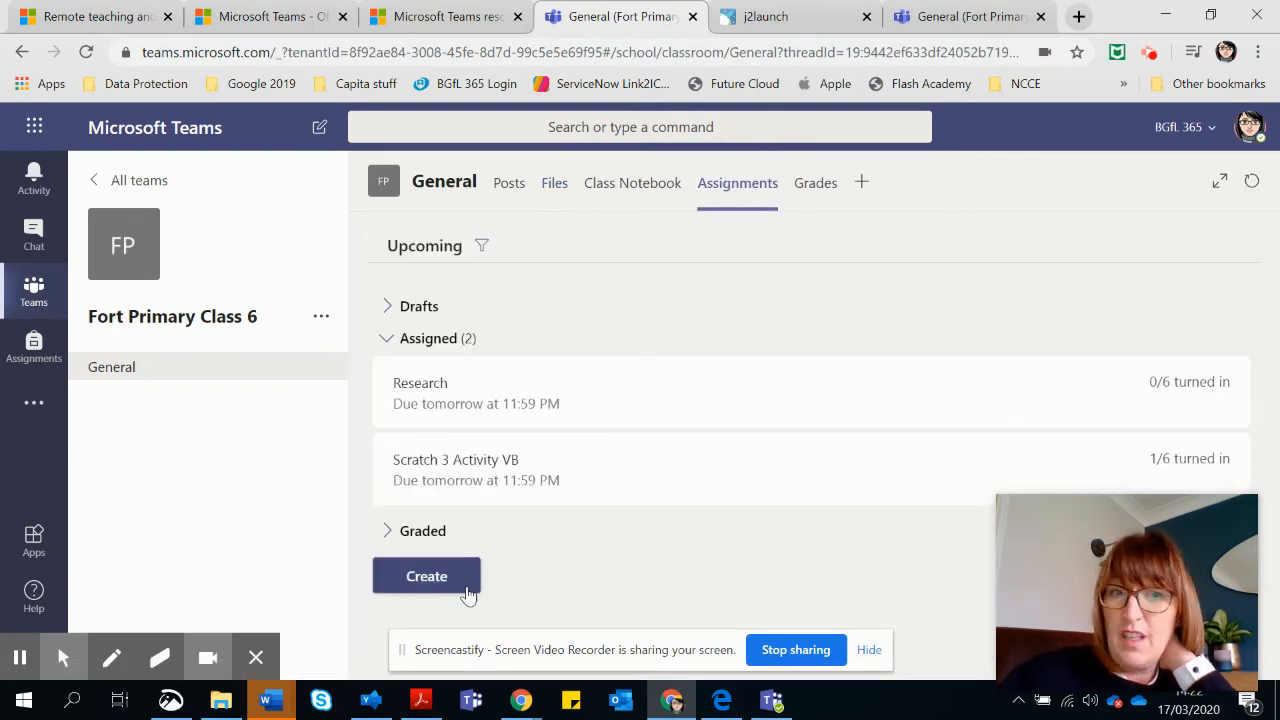
{"action": "left_click", "coordinate": [427, 580]}
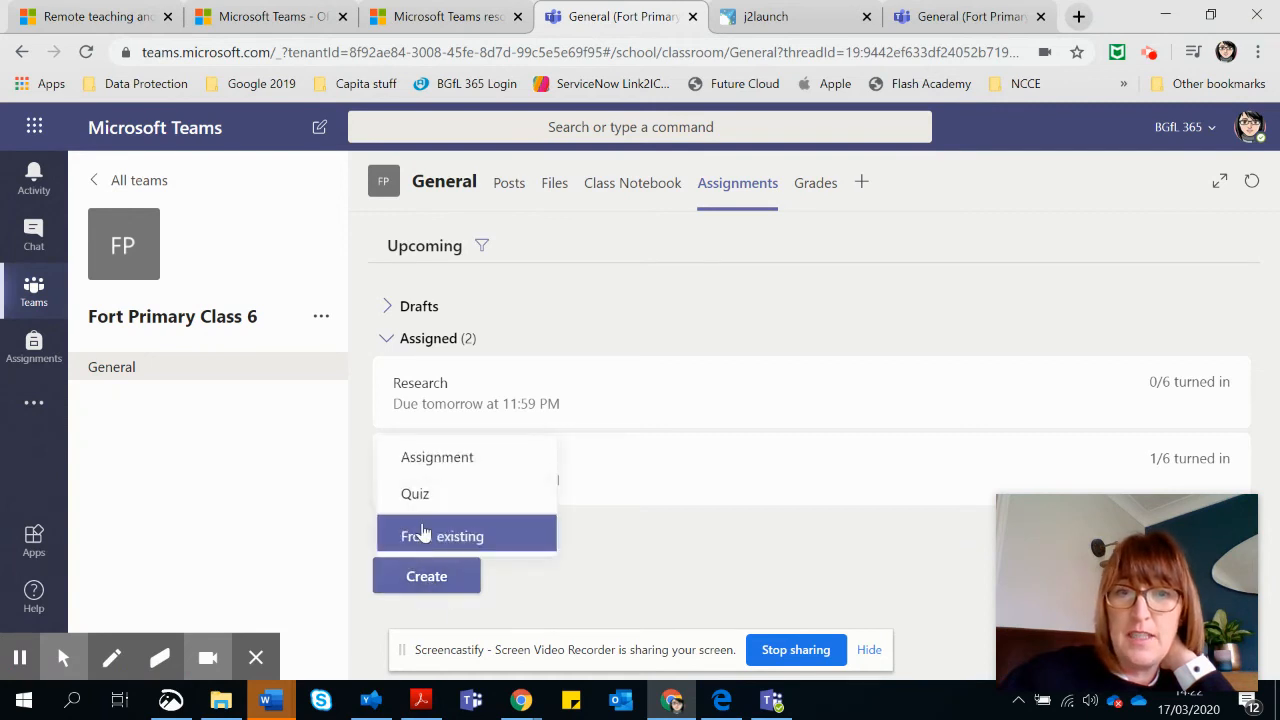
{"action": "left_click", "coordinate": [444, 458]}
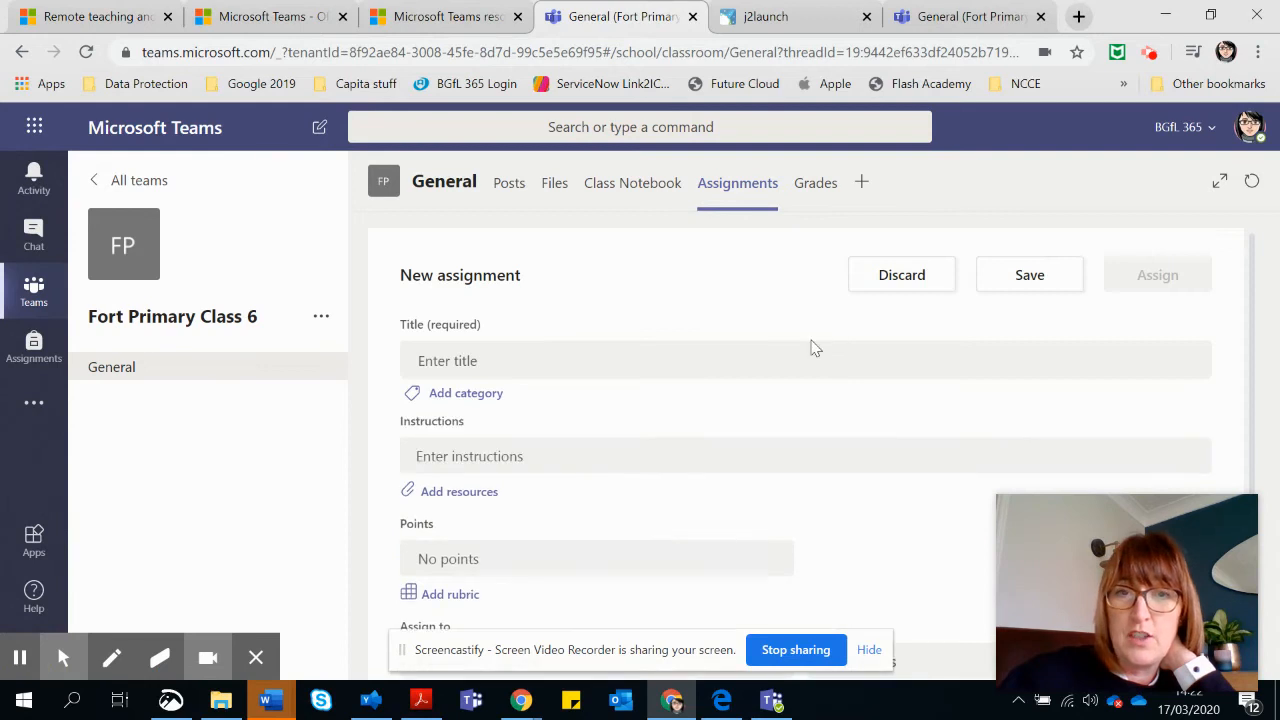
{"action": "left_click", "coordinate": [474, 357]}
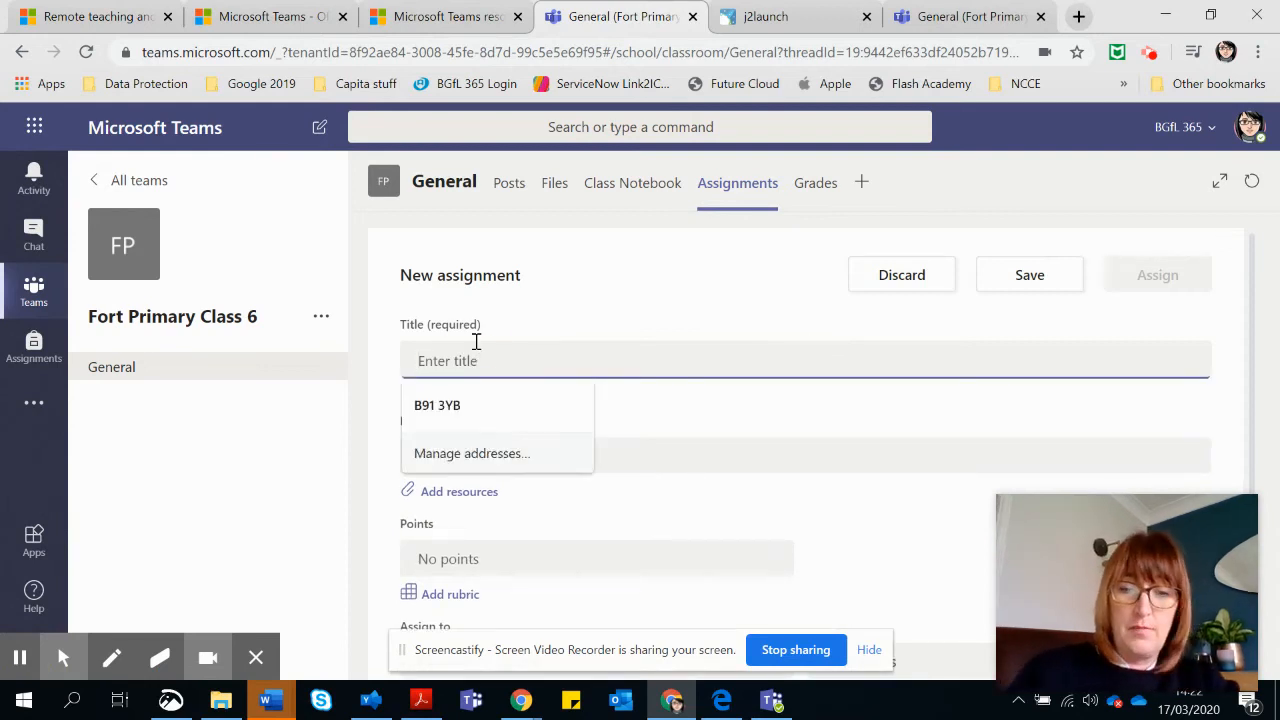
{"action": "type", "text": "Test assignment"}
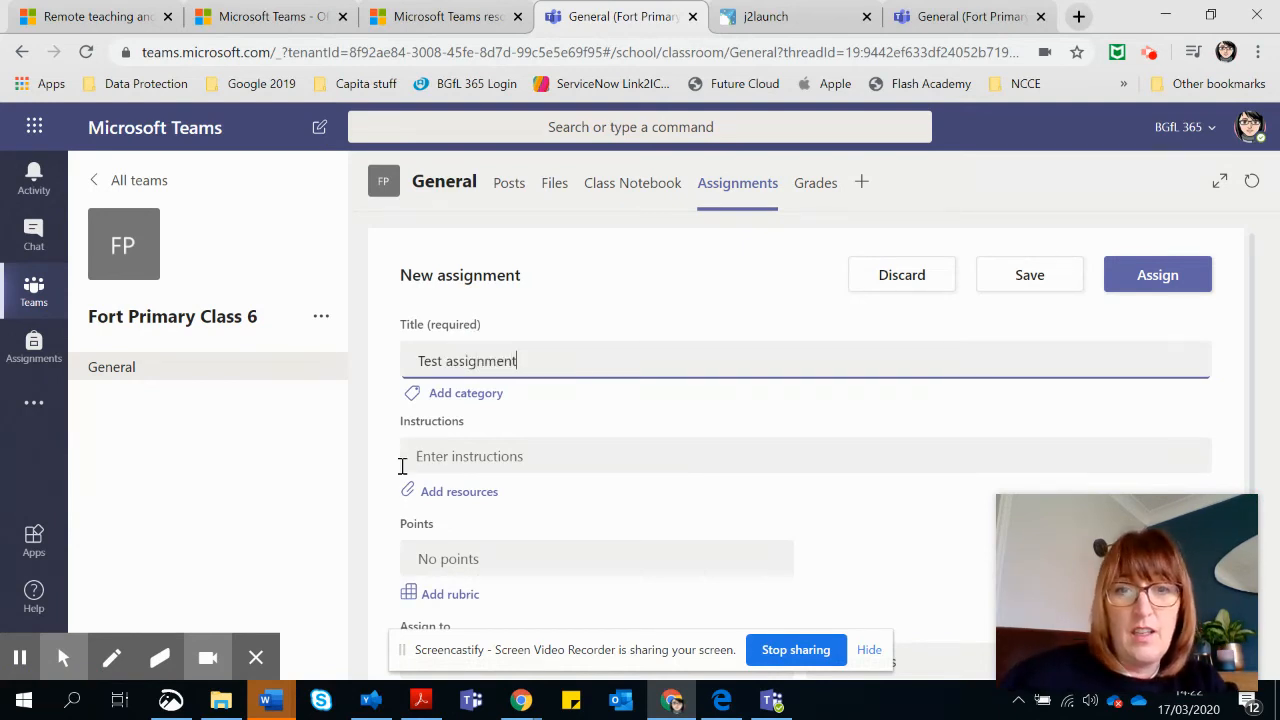
Step: Enter the assignment instructions "open the PPT called Scartch placemat from files"
{"action": "left_click", "coordinate": [428, 464]}
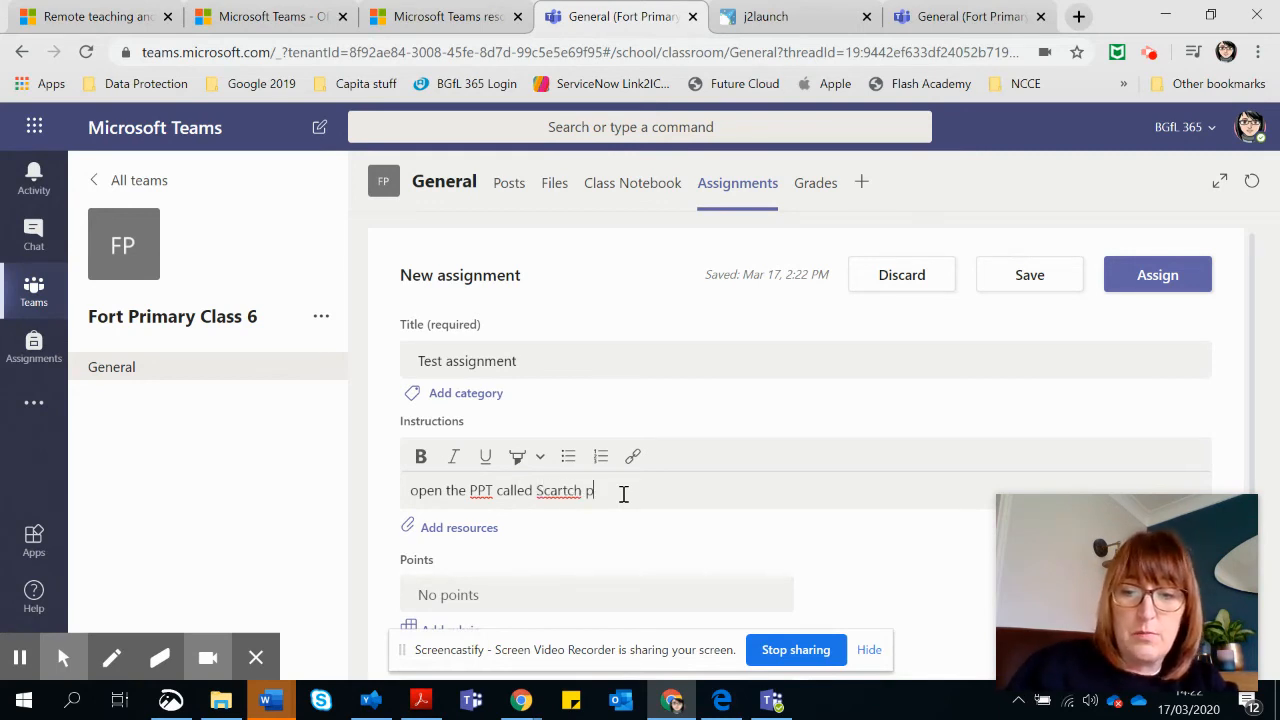
{"action": "key", "text": "BackSpace"}
{"action": "key", "text": "BackSpace"}
{"action": "type", "text": "acemat from files"}
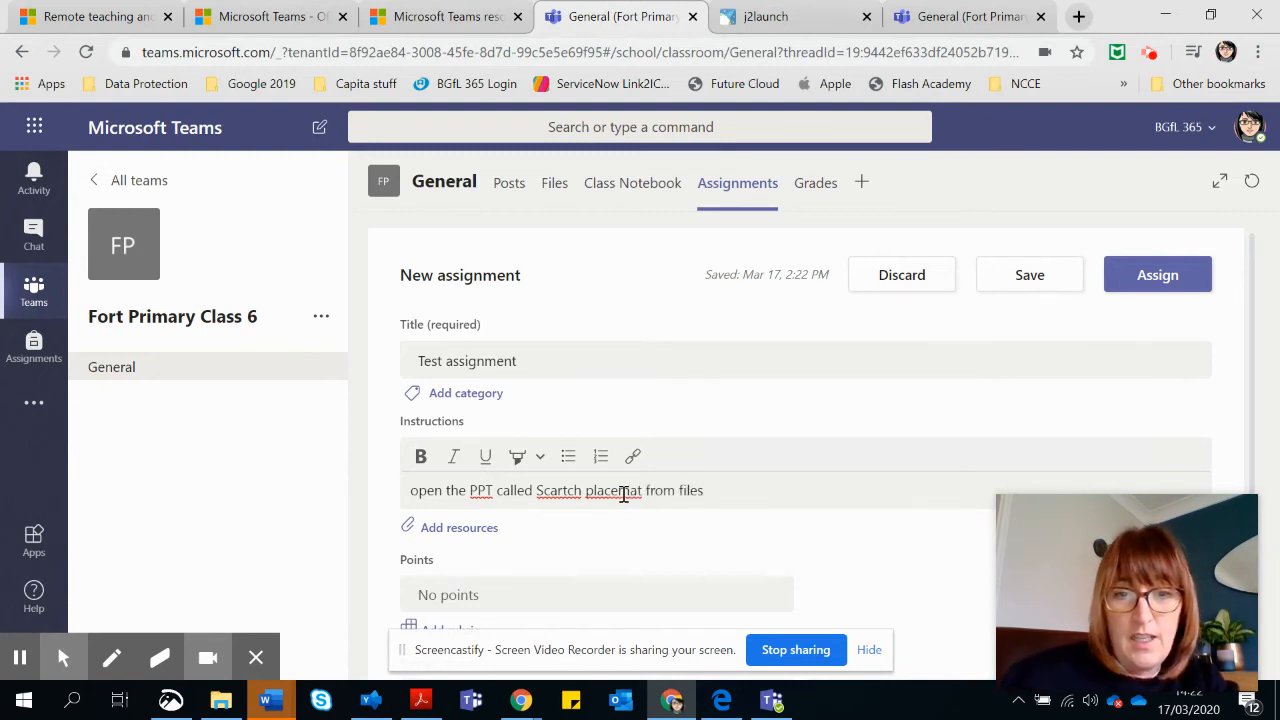
Step: Look through the individual students the assignment can be given to and close the list with all students kept
{"action": "scroll", "coordinate": [397, 481], "scroll_direction": "down", "scroll_amount": 2}
{"action": "scroll", "coordinate": [800, 470], "scroll_direction": "down", "scroll_amount": 1}
{"action": "left_click", "coordinate": [1191, 420]}
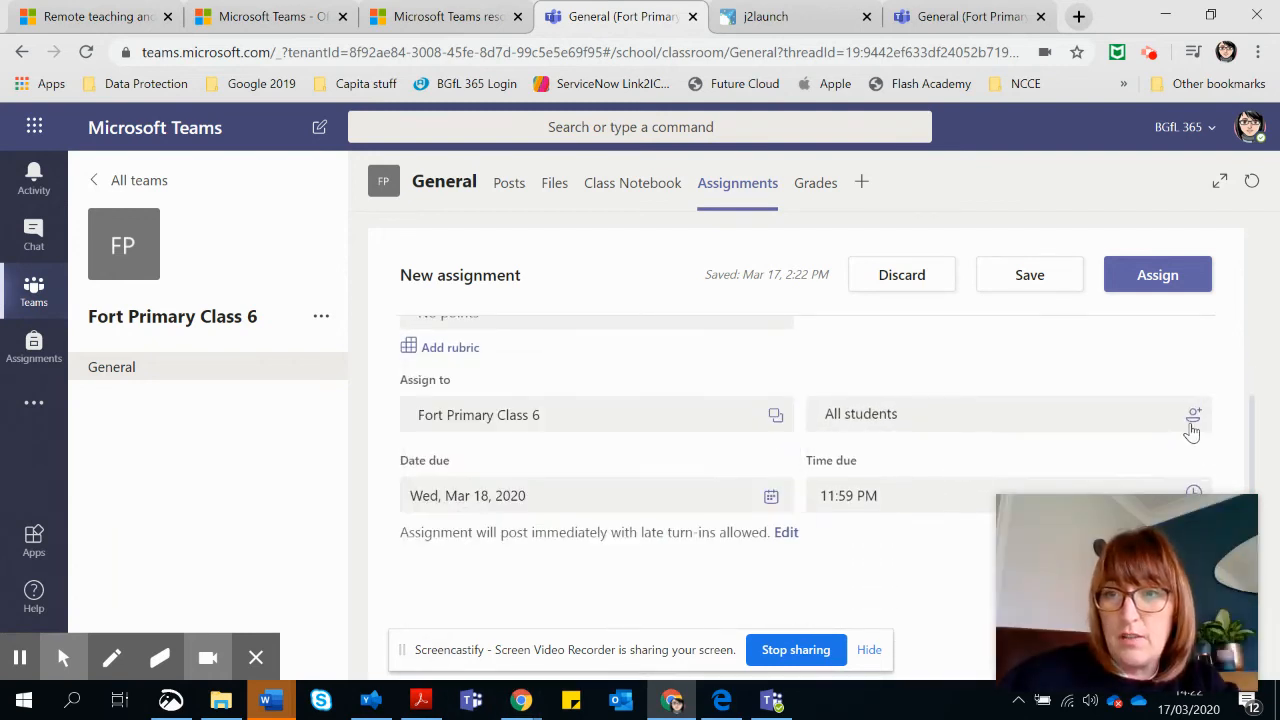
{"action": "left_click", "coordinate": [1193, 416]}
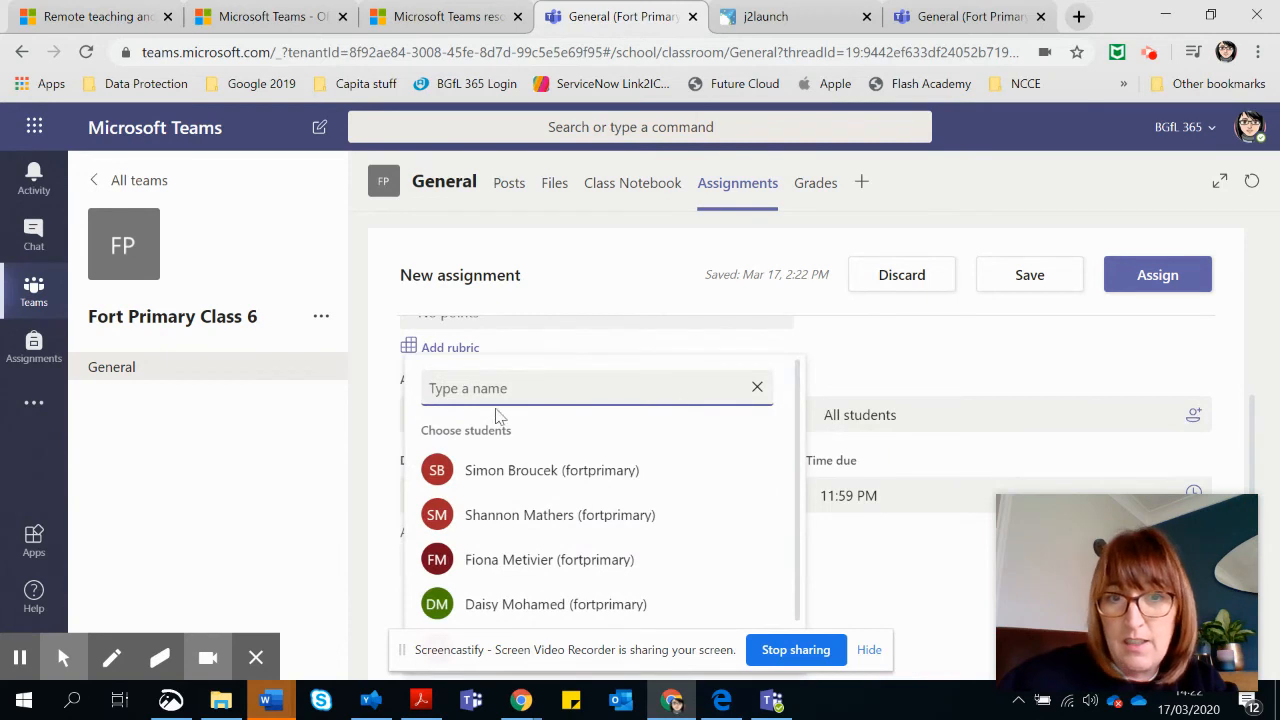
{"action": "scroll", "coordinate": [558, 595], "scroll_direction": "down", "scroll_amount": 1}
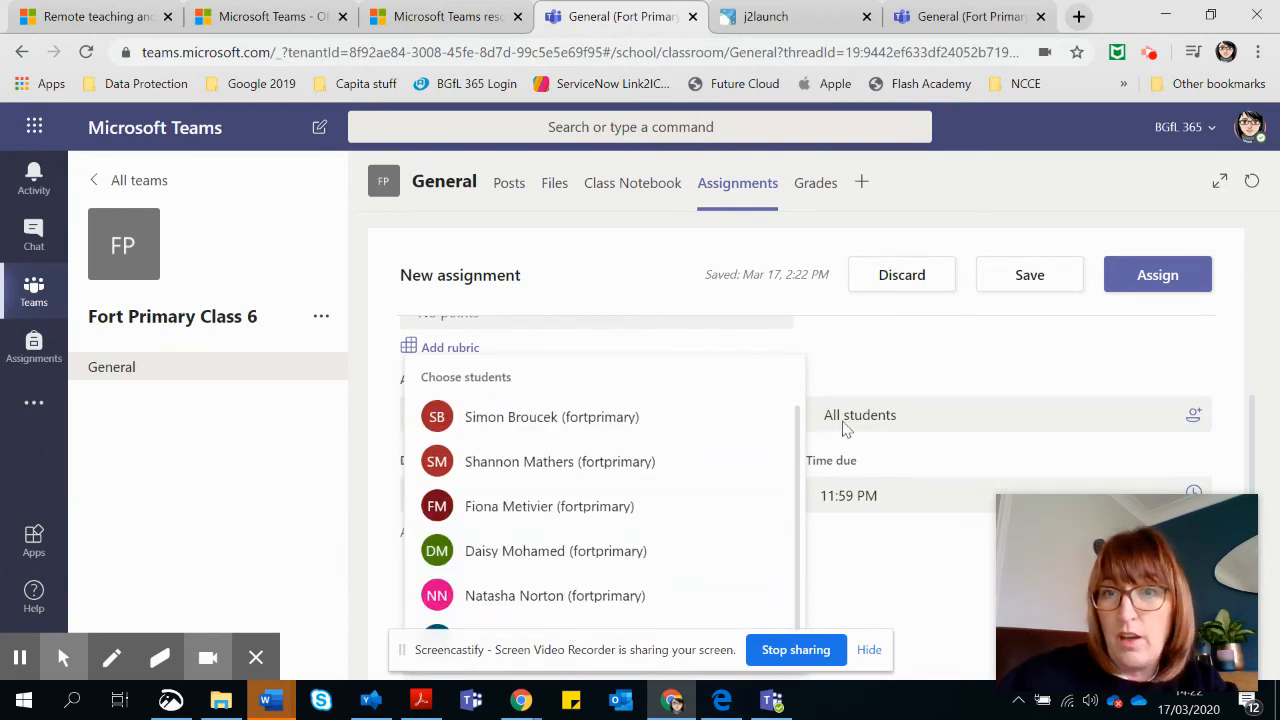
{"action": "left_click", "coordinate": [928, 382]}
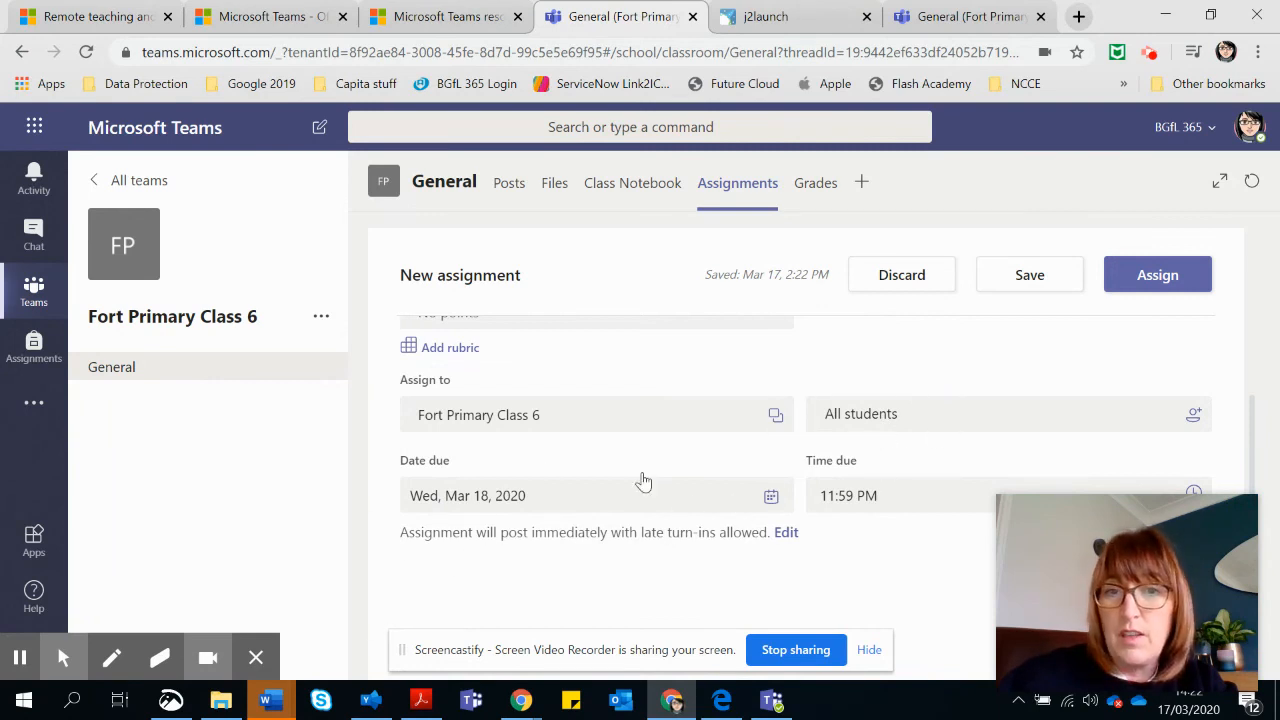
Step: Assign the test assignment to the class and check its announcement in the General channel's posts
{"action": "scroll", "coordinate": [603, 406], "scroll_direction": "up", "scroll_amount": 3}
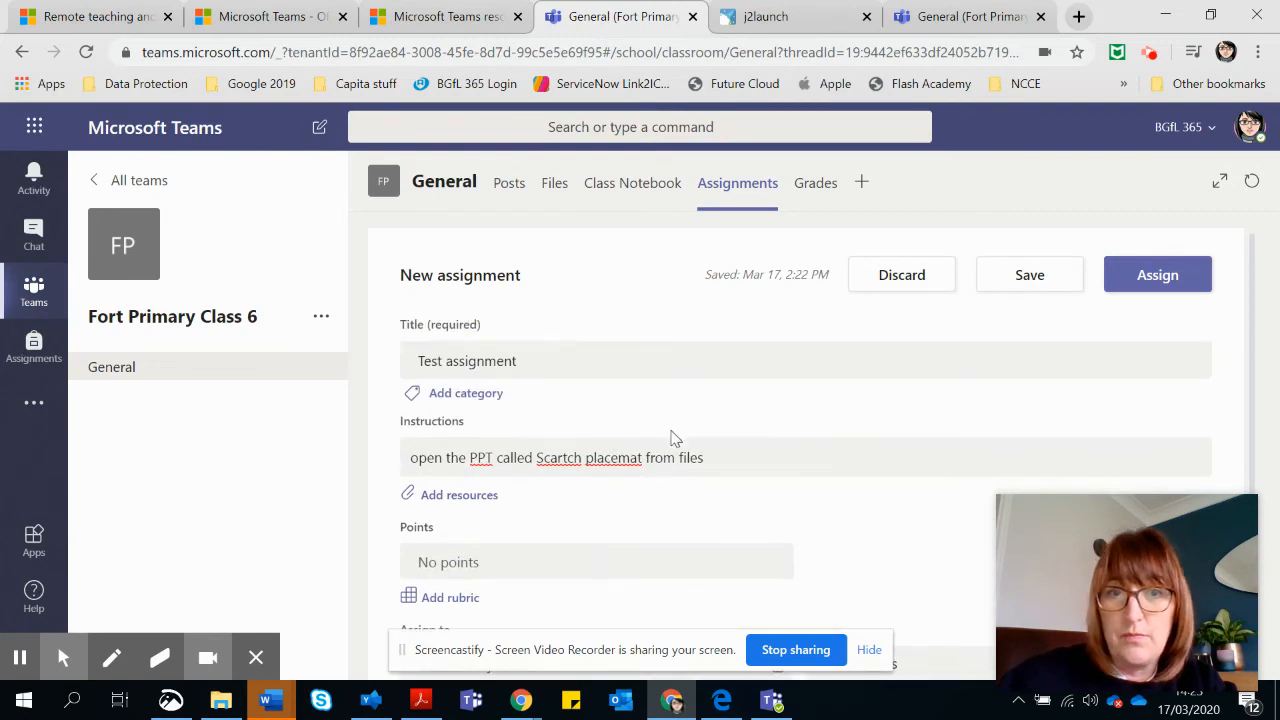
{"action": "left_click", "coordinate": [1162, 278]}
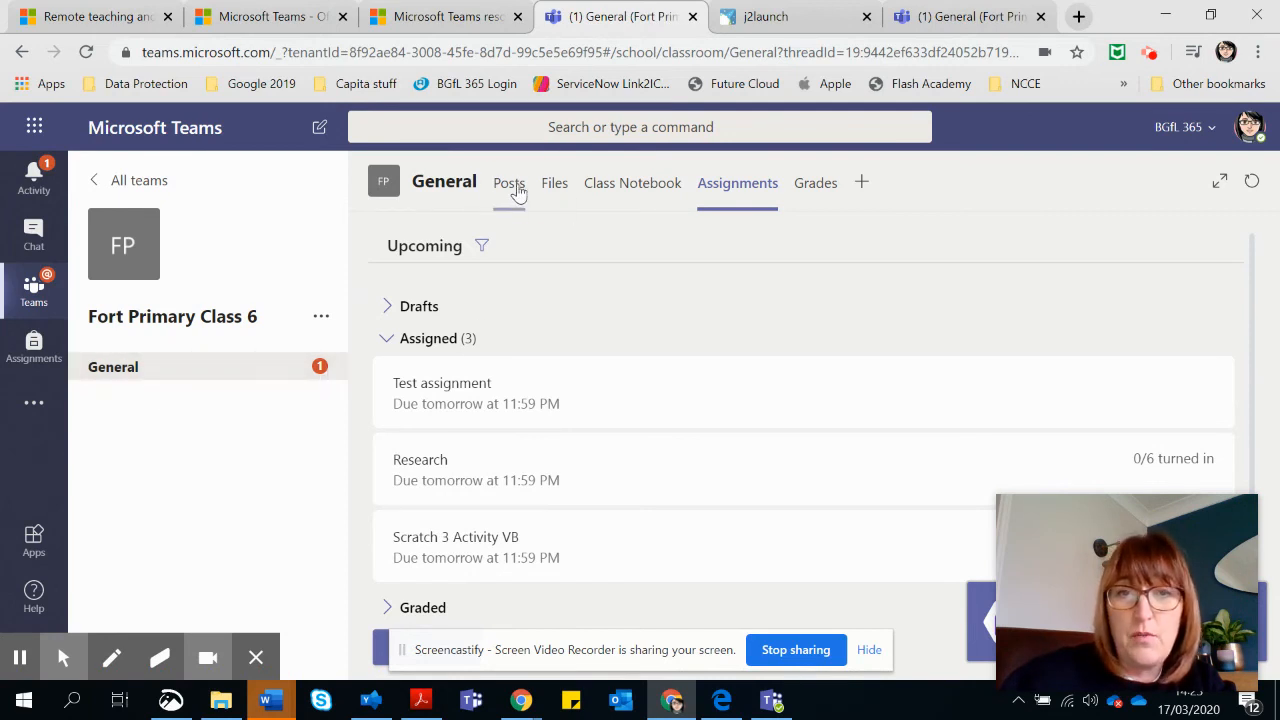
{"action": "left_click", "coordinate": [515, 189]}
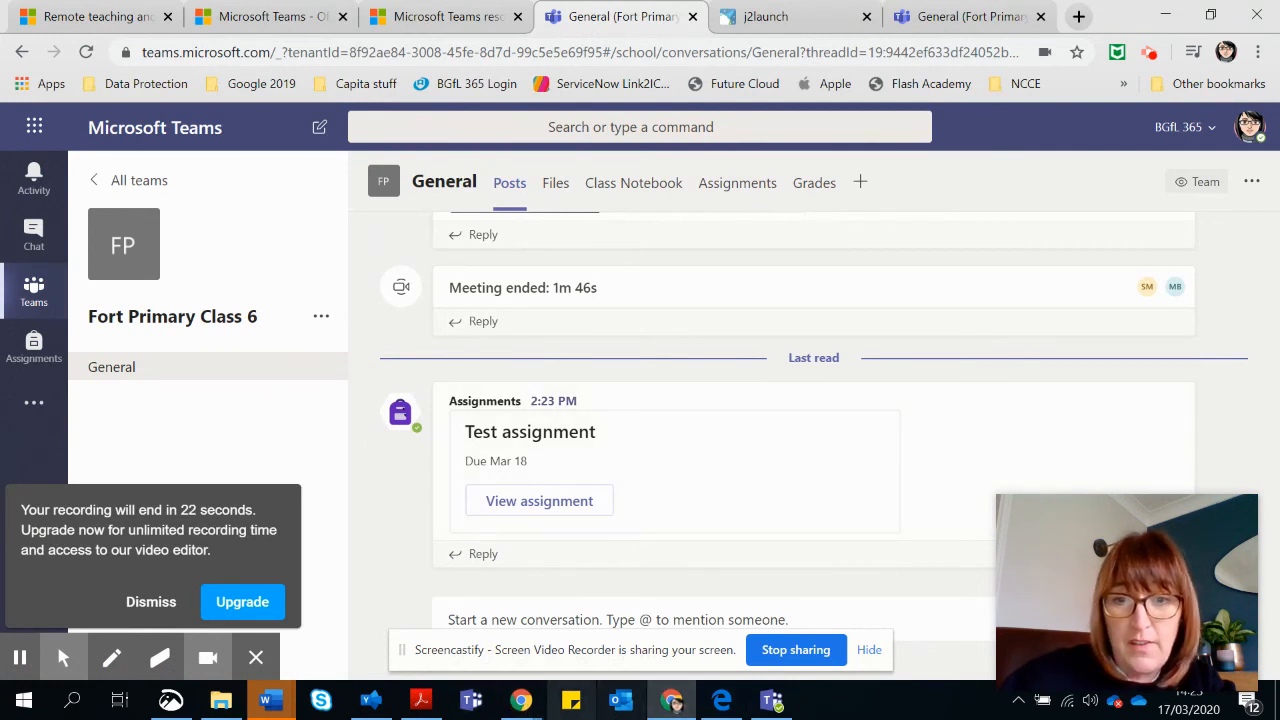
Step: Switch to the student's Teams session in Edge, view Fort Primary Class 6's posts and open the Class Materials folder in its files
{"action": "left_click", "coordinate": [722, 702]}
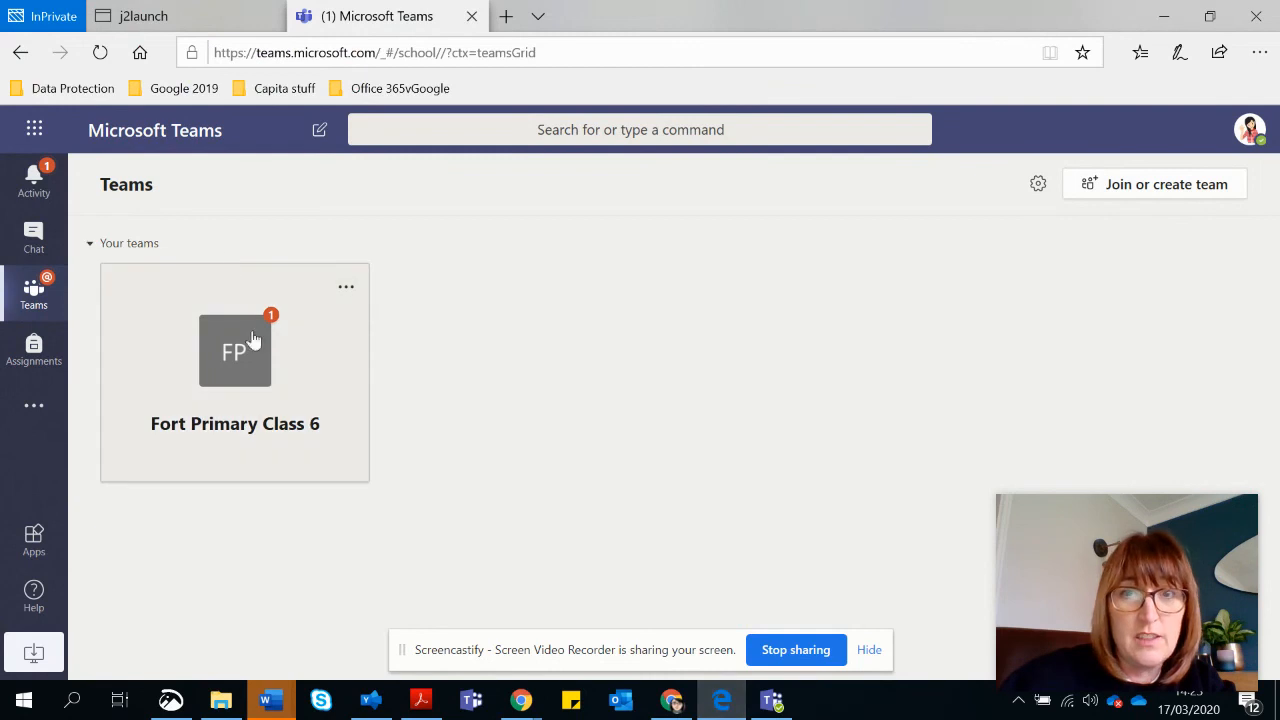
{"action": "left_click", "coordinate": [275, 370]}
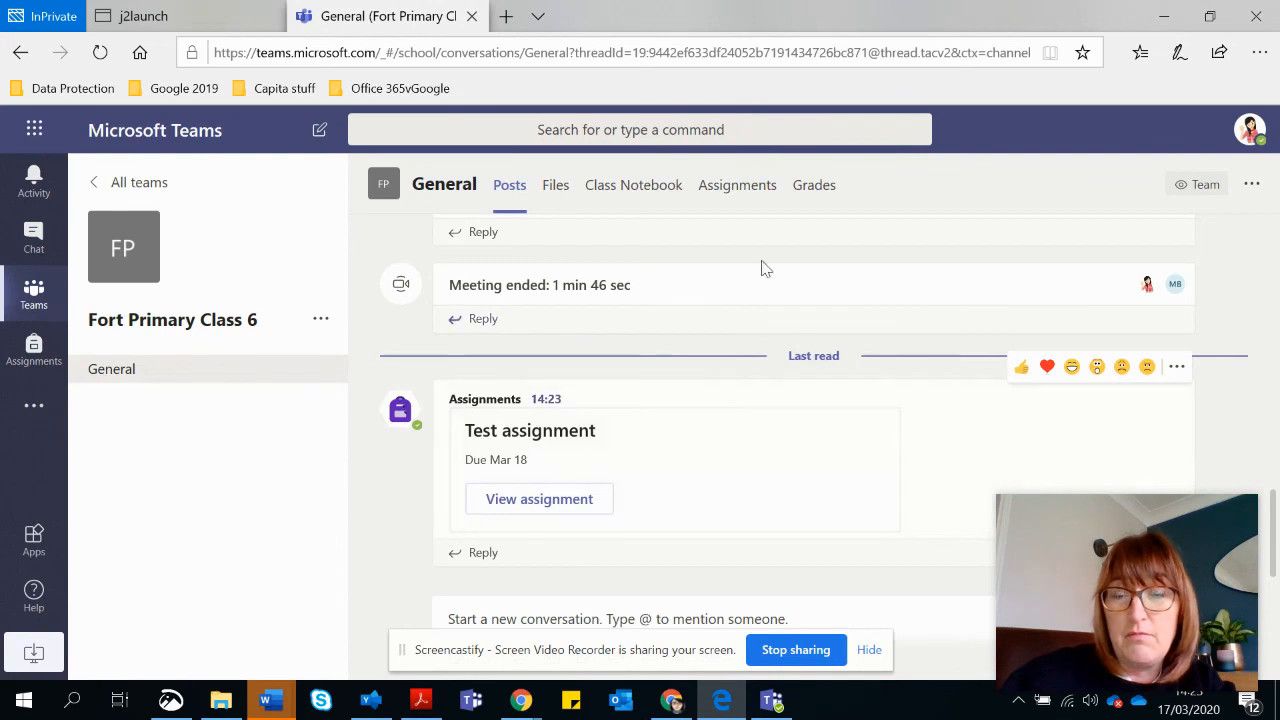
{"action": "left_click", "coordinate": [556, 189]}
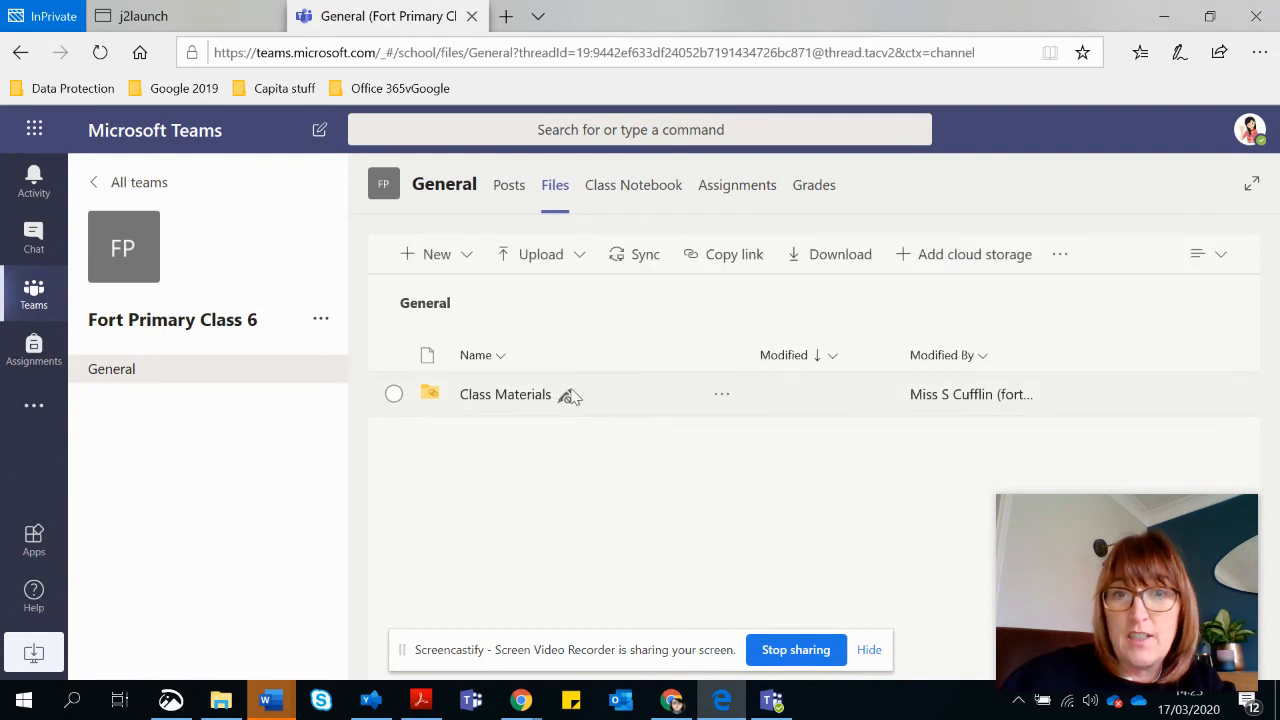
{"action": "left_click", "coordinate": [510, 395]}
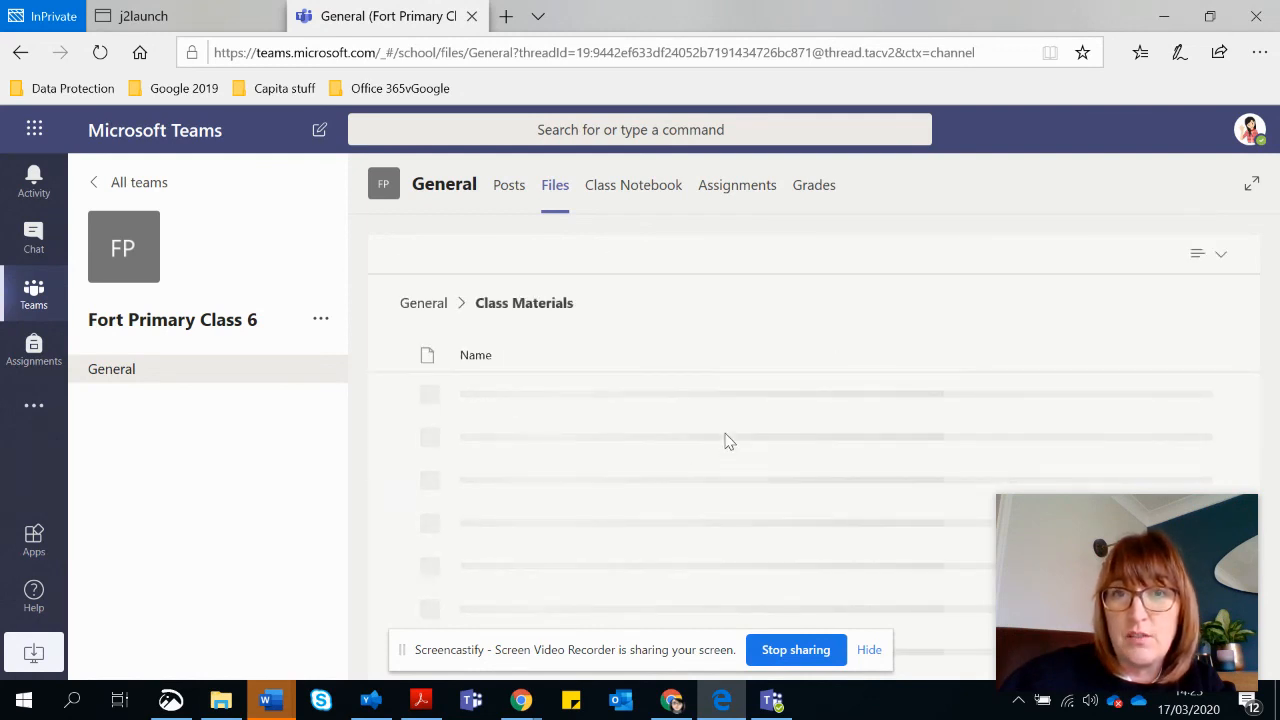